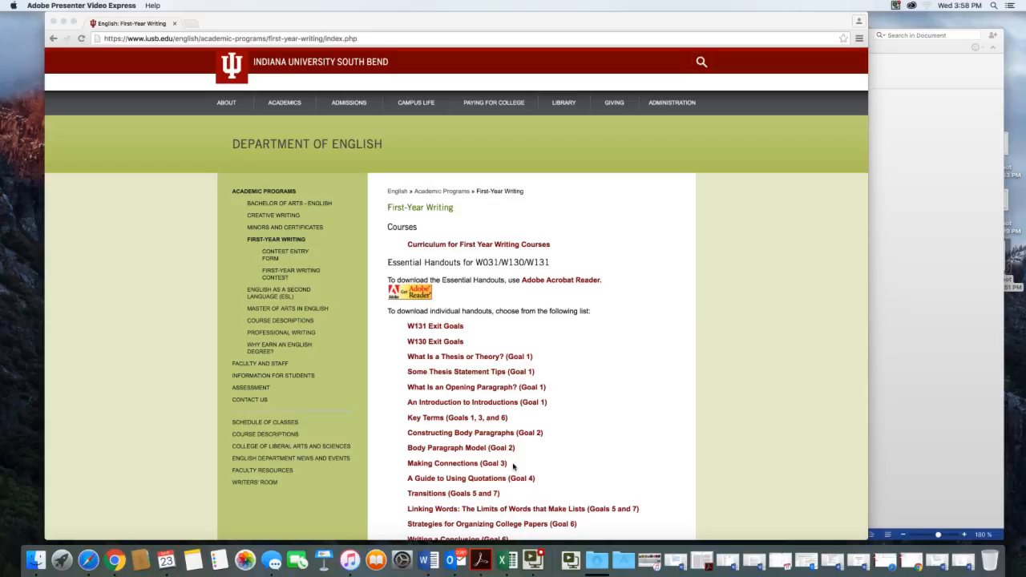
- Take a screenshot of the First-Year Writing page's white content area, from the breadcrumb line down to the visible handout links
{"action": "key", "text": "super+shift+4"}
{"action": "left_click_drag", "start_coordinate": [369, 173], "coordinate": [690, 532]}
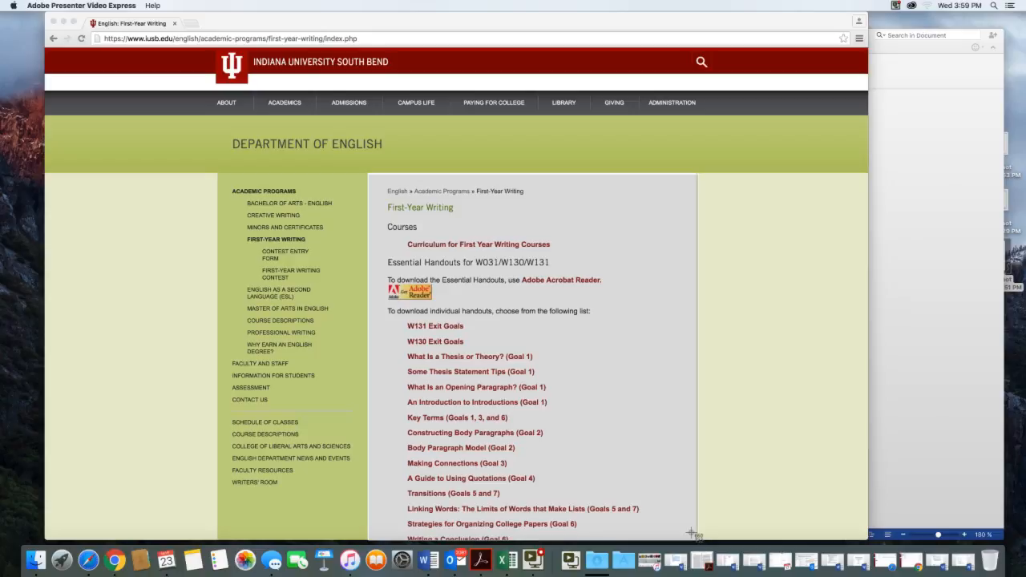
{"action": "left_click_drag", "start_coordinate": [691, 533], "coordinate": [697, 541]}
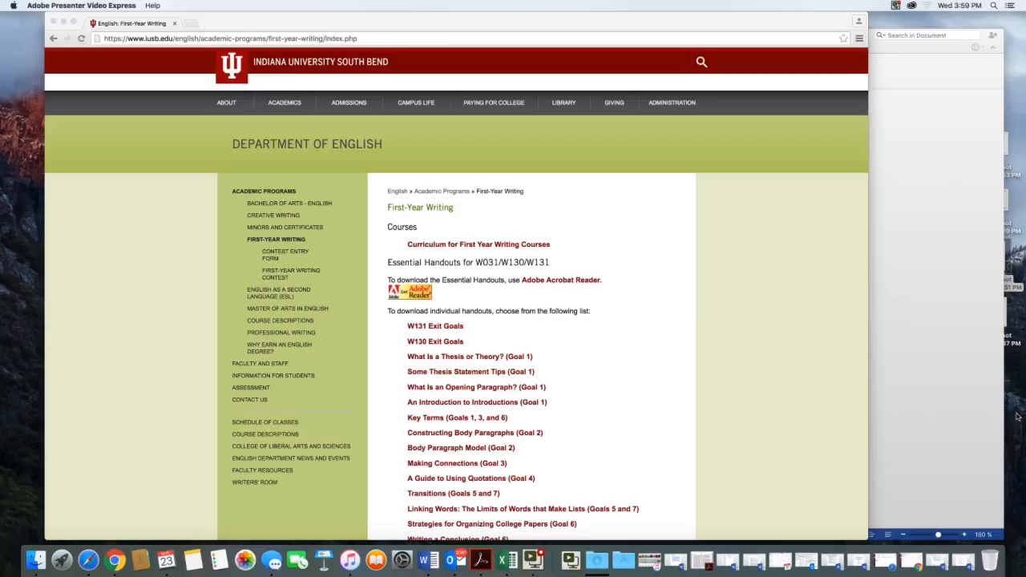
- Switch to the blank Word document, move its window so the screenshot files on the desktop are uncovered, and place the cursor in the page
{"action": "left_click", "coordinate": [980, 162]}
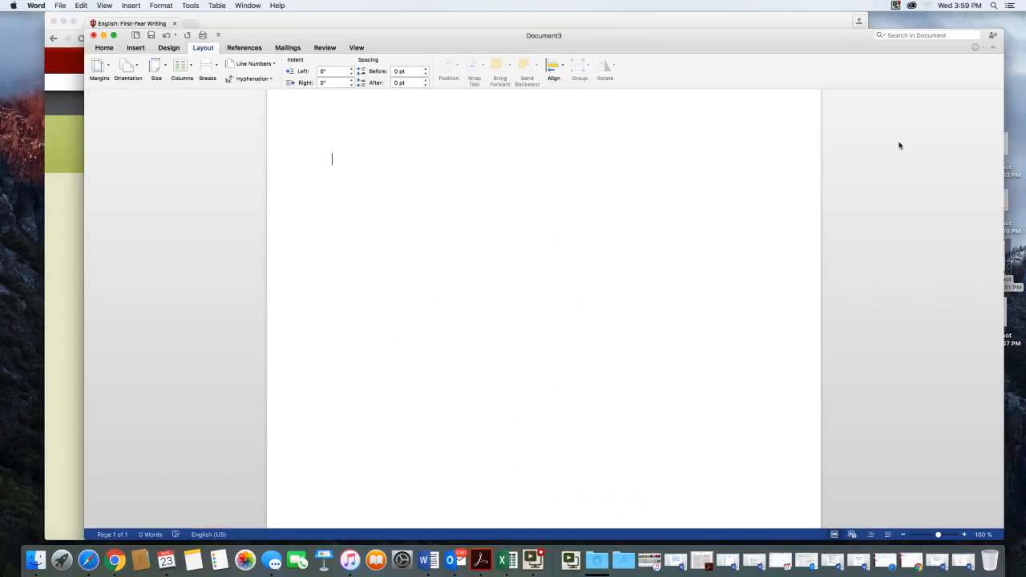
{"action": "left_click", "coordinate": [992, 35]}
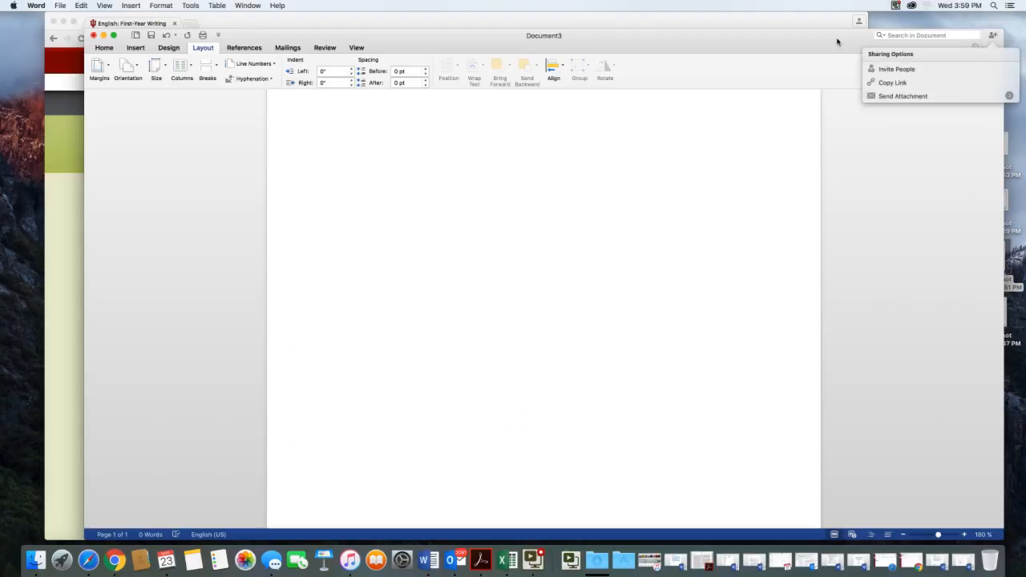
{"action": "left_click_drag", "start_coordinate": [837, 41], "coordinate": [619, 39]}
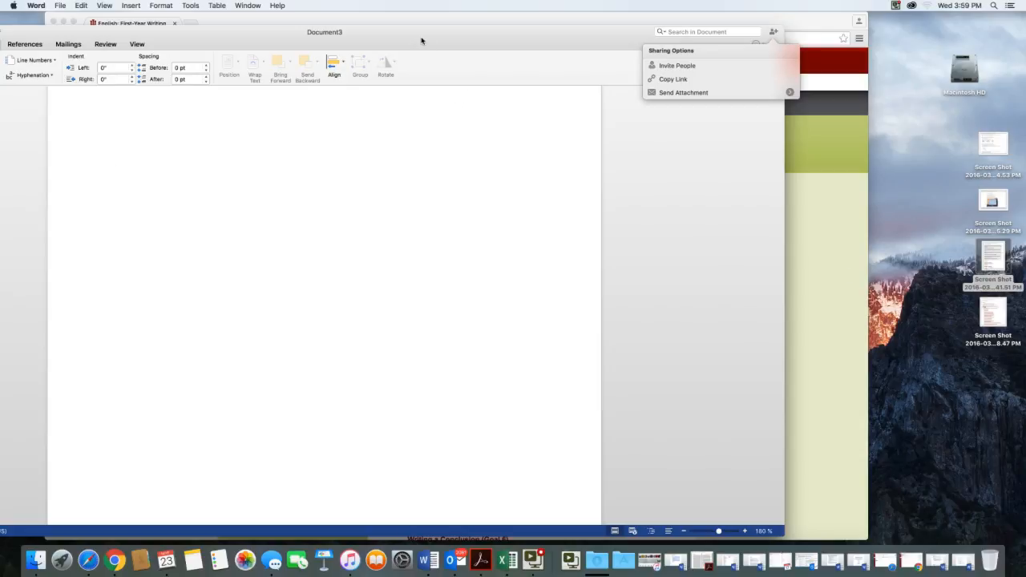
{"action": "left_click_drag", "start_coordinate": [421, 40], "coordinate": [569, 34]}
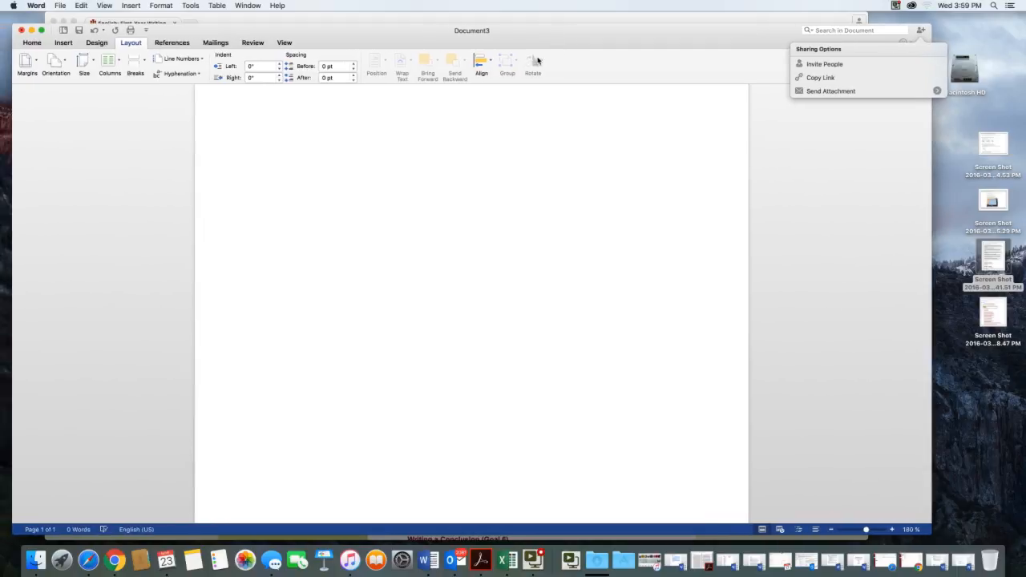
{"action": "left_click", "coordinate": [337, 151]}
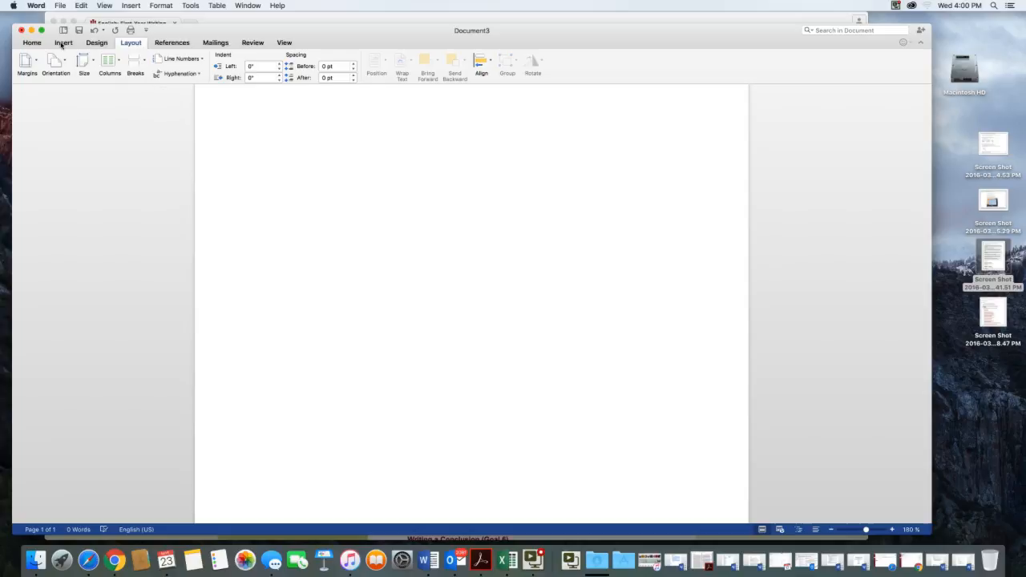
- Insert the Desktop picture file Screen Shot 2016-03-23 at 2.41.51 PM into the blank document
{"action": "left_click", "coordinate": [32, 42]}
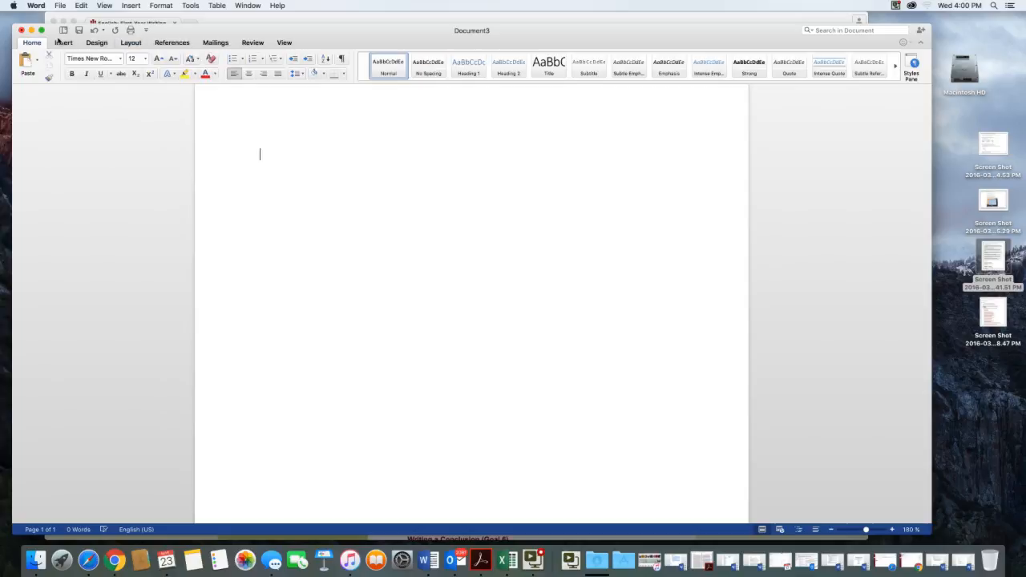
{"action": "left_click", "coordinate": [63, 42]}
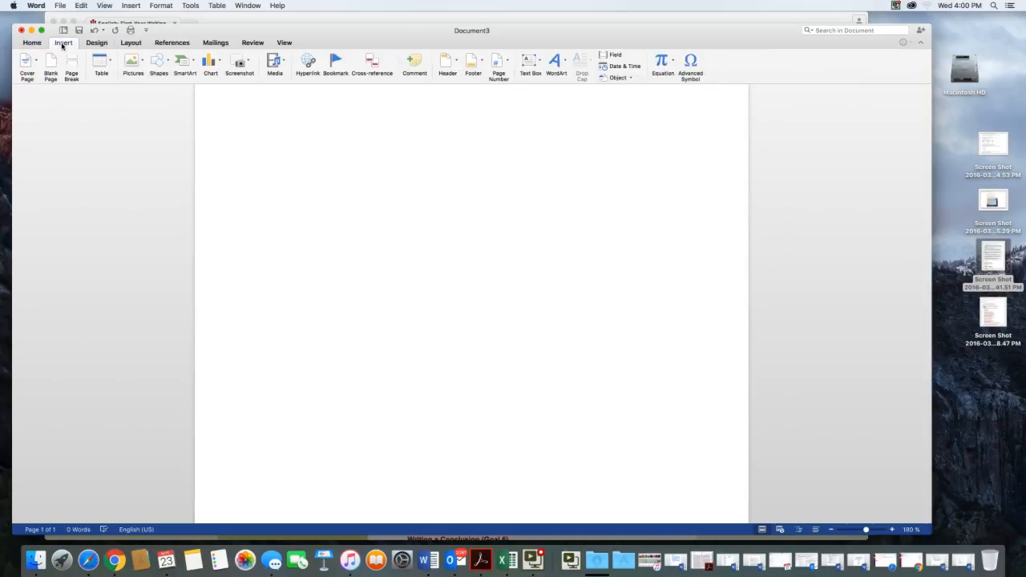
{"action": "left_click", "coordinate": [131, 62]}
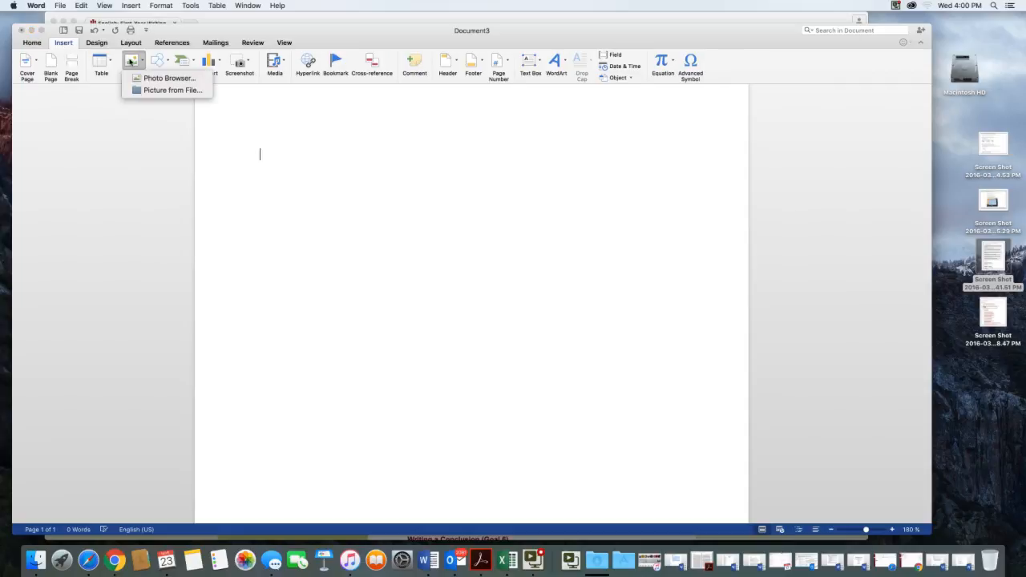
{"action": "left_click", "coordinate": [153, 90]}
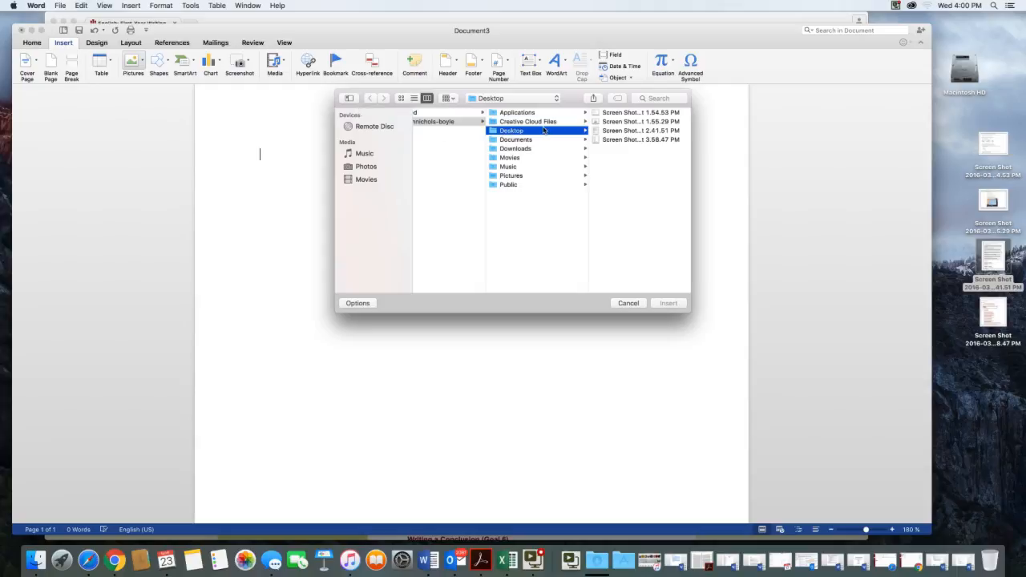
{"action": "left_click", "coordinate": [616, 130]}
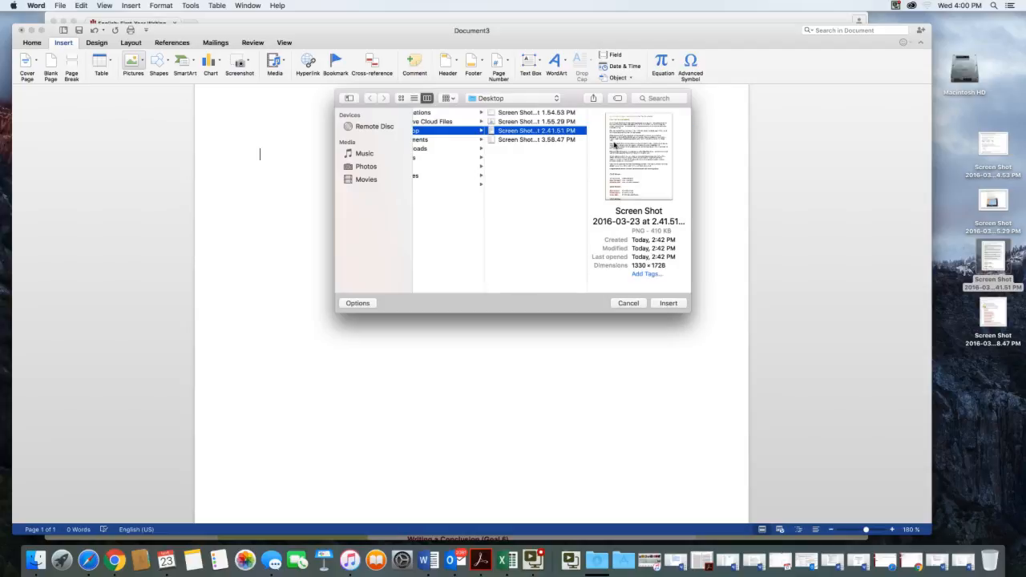
{"action": "left_click", "coordinate": [668, 302]}
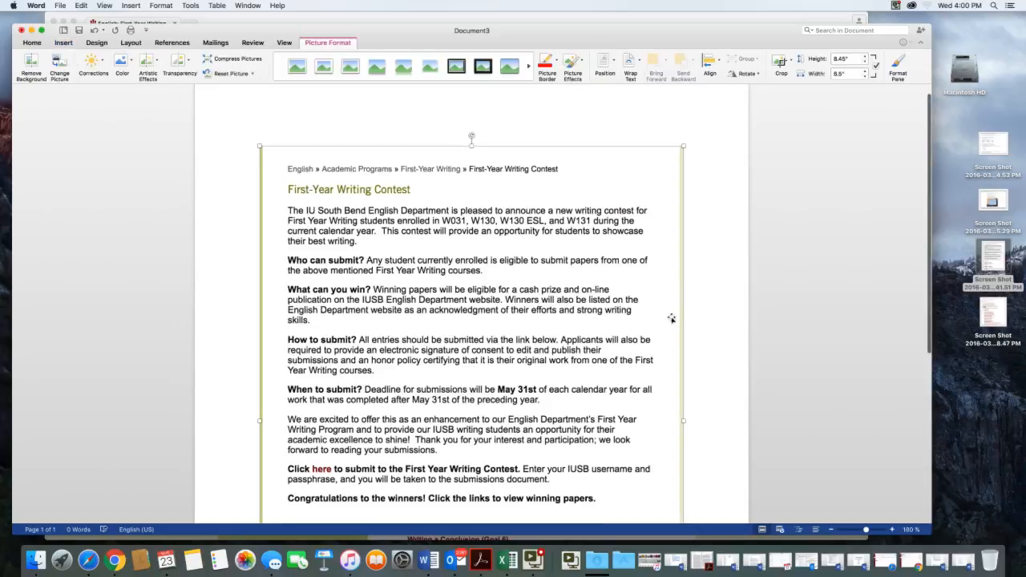
- Look over the inserted First-Year Writing Contest screenshot from its heading down to the winners lists
{"action": "scroll", "coordinate": [670, 312], "scroll_direction": "down", "scroll_amount": 1}
{"action": "scroll", "coordinate": [673, 312], "scroll_direction": "down", "scroll_amount": 3}
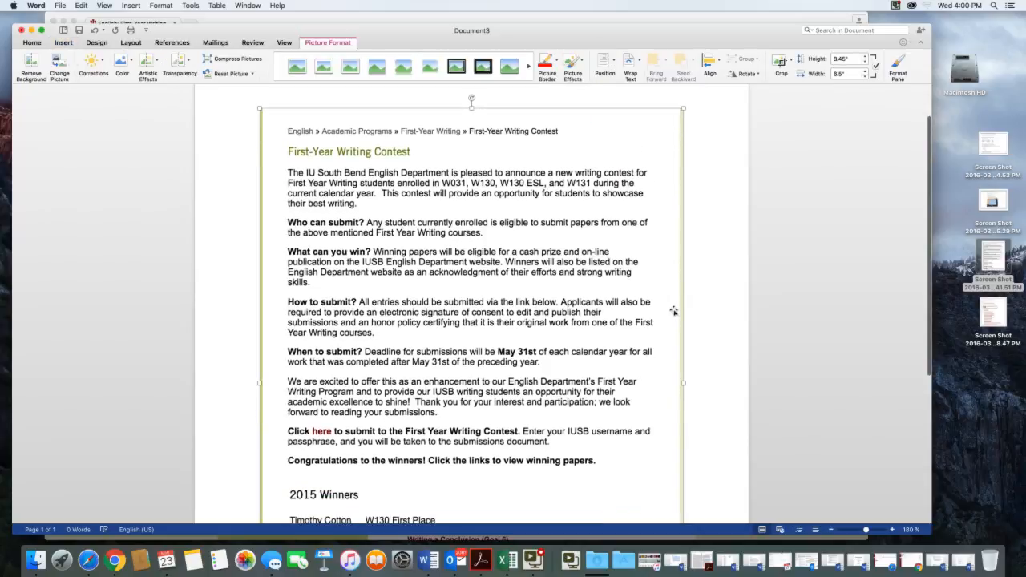
{"action": "scroll", "coordinate": [673, 311], "scroll_direction": "down", "scroll_amount": 3}
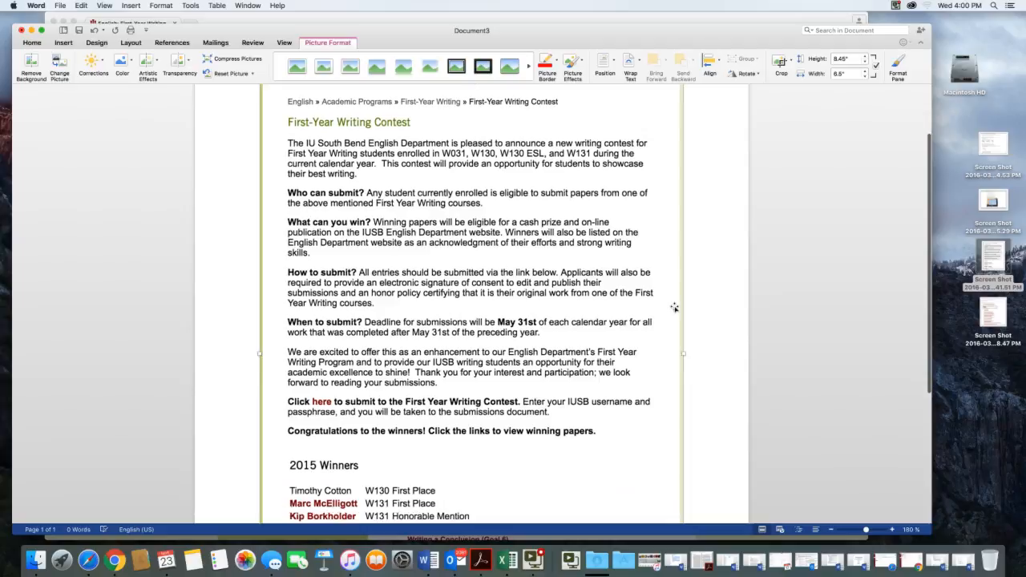
{"action": "scroll", "coordinate": [684, 302], "scroll_direction": "down", "scroll_amount": 10}
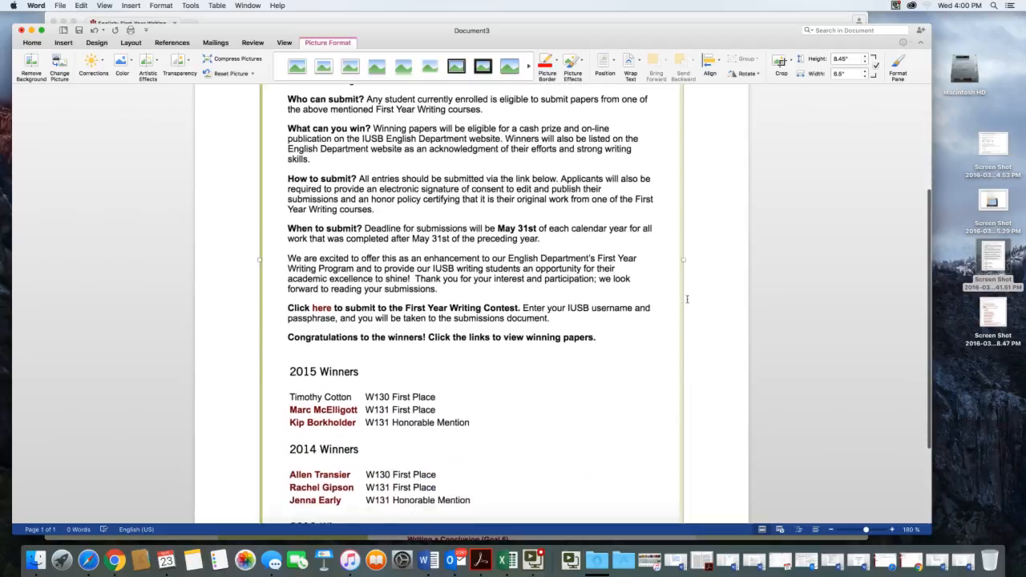
{"action": "scroll", "coordinate": [678, 316], "scroll_direction": "up", "scroll_amount": 5}
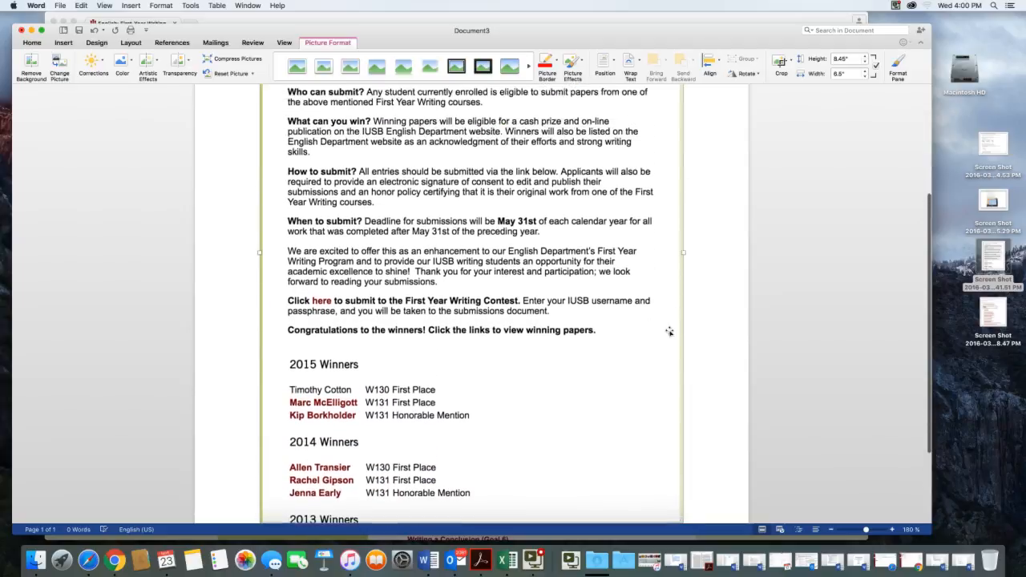
{"action": "scroll", "coordinate": [644, 375], "scroll_direction": "up", "scroll_amount": 8}
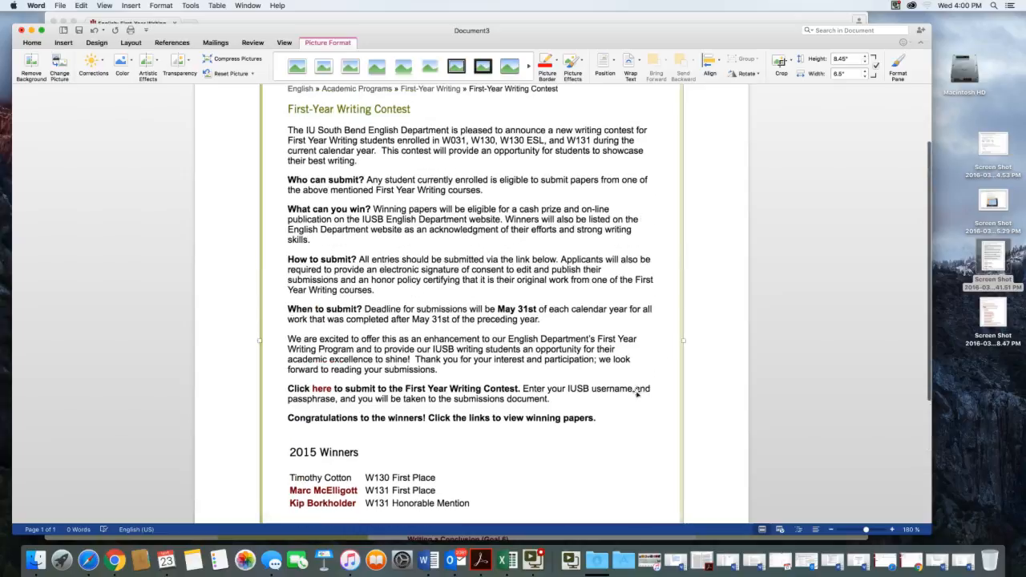
{"action": "scroll", "coordinate": [636, 393], "scroll_direction": "up", "scroll_amount": 1}
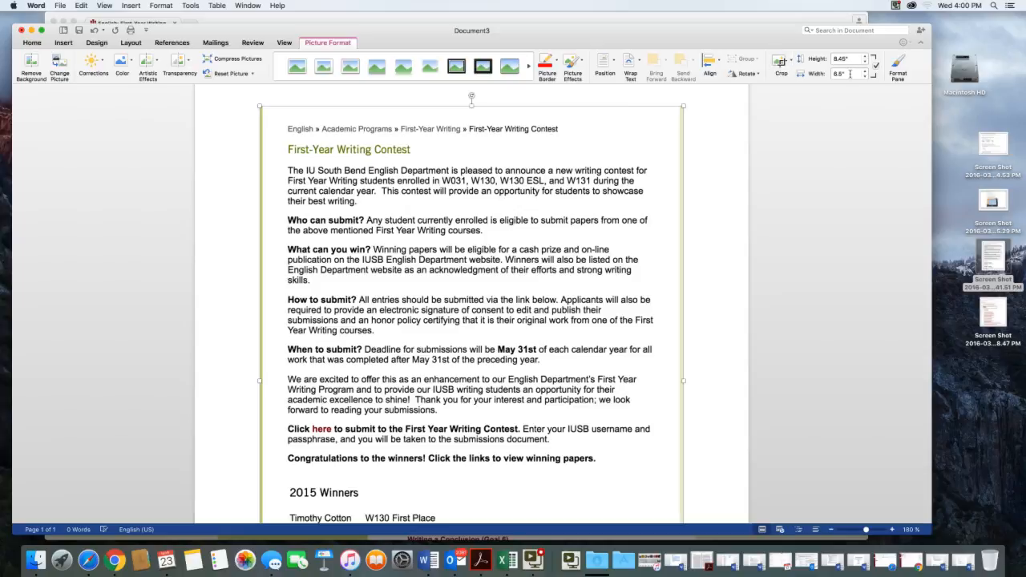
- Try cropping the inserted screenshot slightly from its upper-left corner, and undo the crop
{"action": "left_click", "coordinate": [780, 65]}
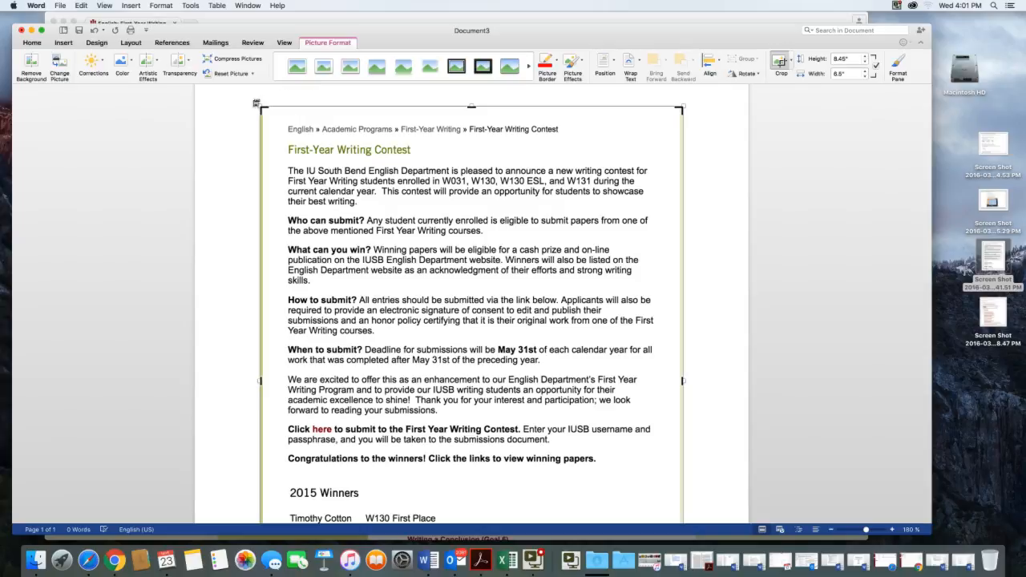
{"action": "mouse_move", "coordinate": [256, 104]}
{"action": "left_mouse_down"}
{"action": "mouse_move", "coordinate": [263, 100]}
{"action": "mouse_move", "coordinate": [251, 100]}
{"action": "left_mouse_up"}
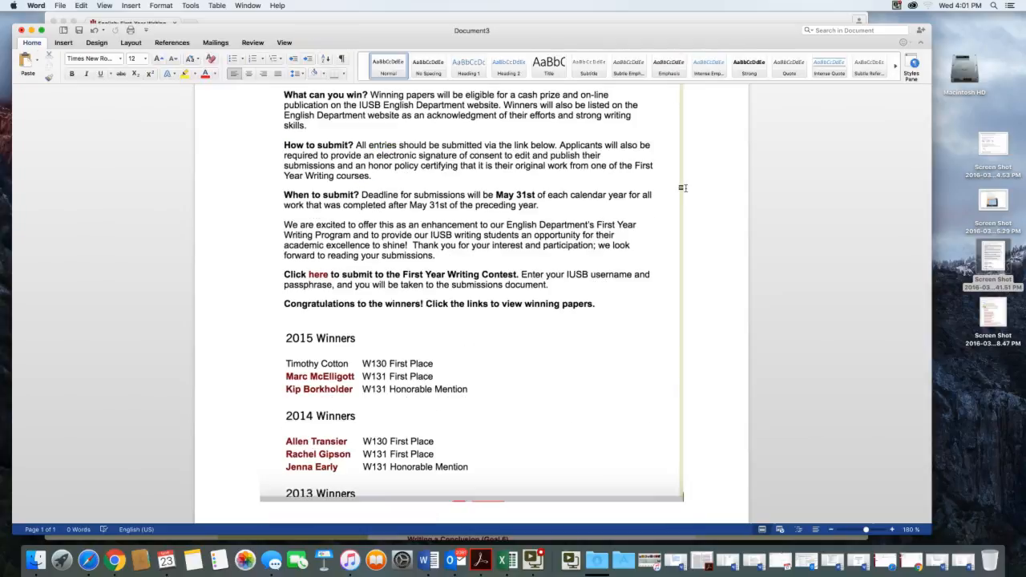
{"action": "scroll", "coordinate": [684, 187], "scroll_direction": "up", "scroll_amount": 10}
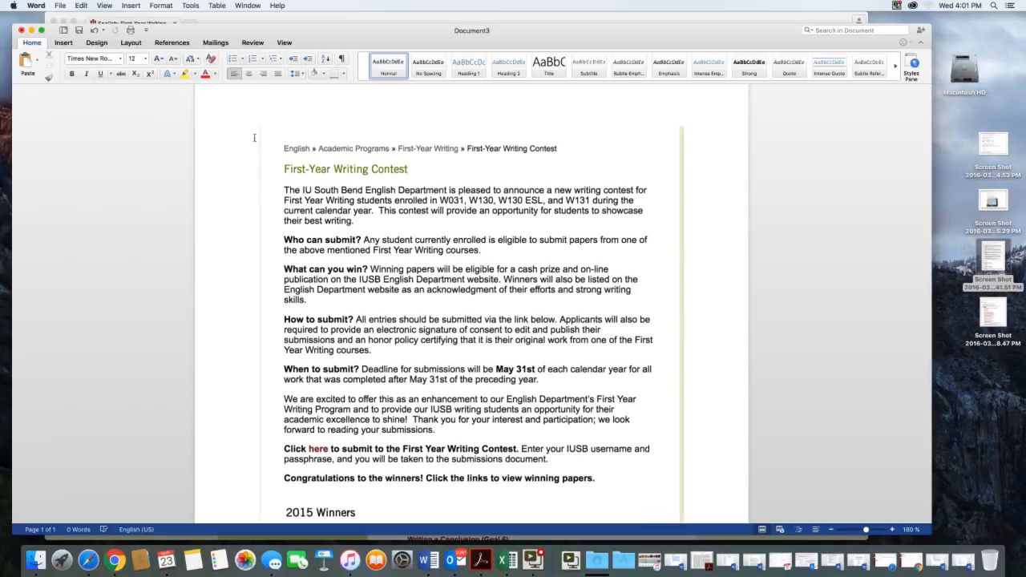
{"action": "left_click", "coordinate": [93, 31]}
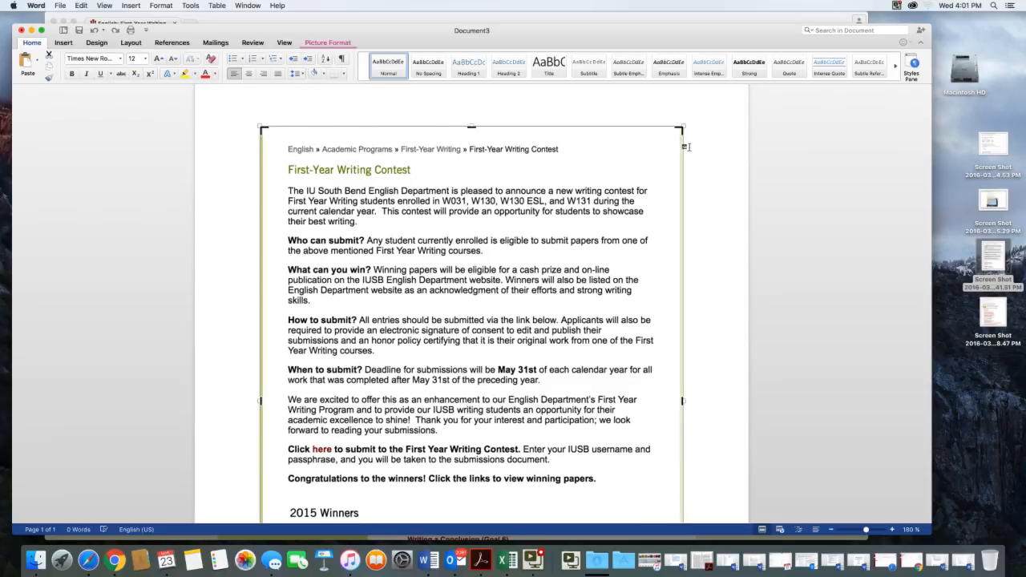
- Select the First-Year Writing Contest screenshot and set its text wrapping to Top and Bottom
{"action": "scroll", "coordinate": [537, 122], "scroll_direction": "down", "scroll_amount": 5}
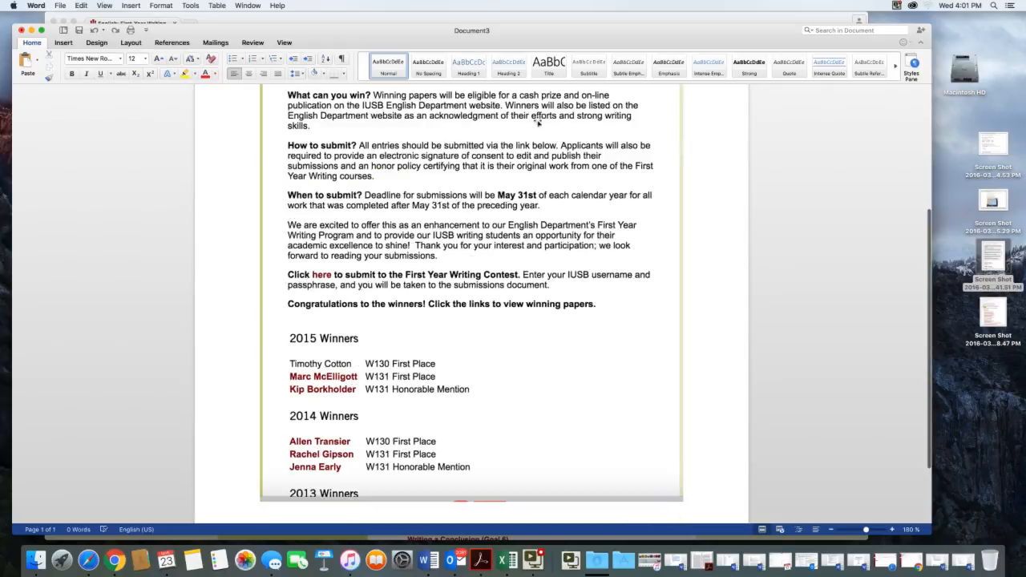
{"action": "left_click", "coordinate": [341, 168]}
{"action": "scroll", "coordinate": [477, 278], "scroll_direction": "up", "scroll_amount": 4}
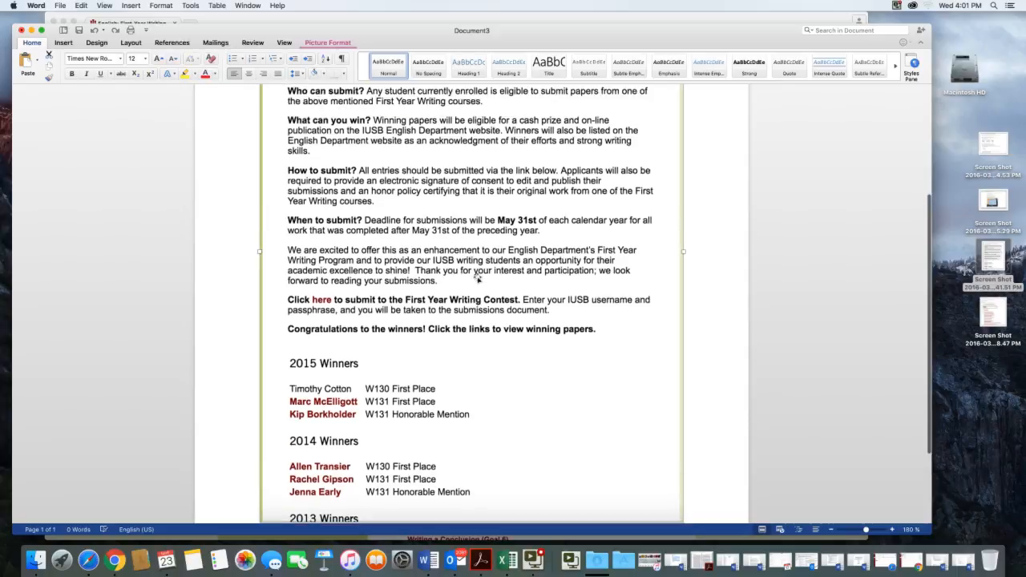
{"action": "scroll", "coordinate": [478, 278], "scroll_direction": "up", "scroll_amount": 2}
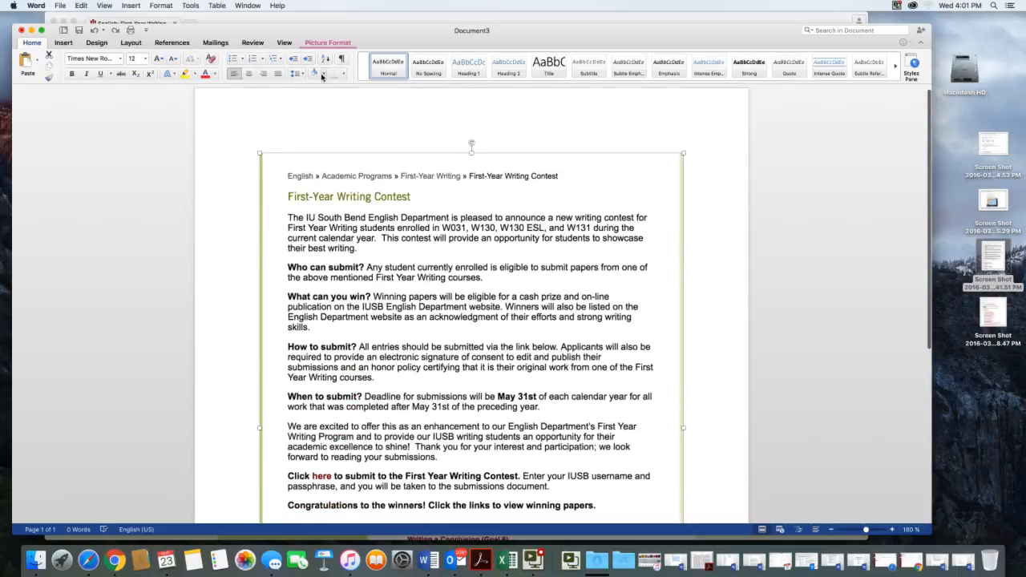
{"action": "left_click", "coordinate": [321, 42]}
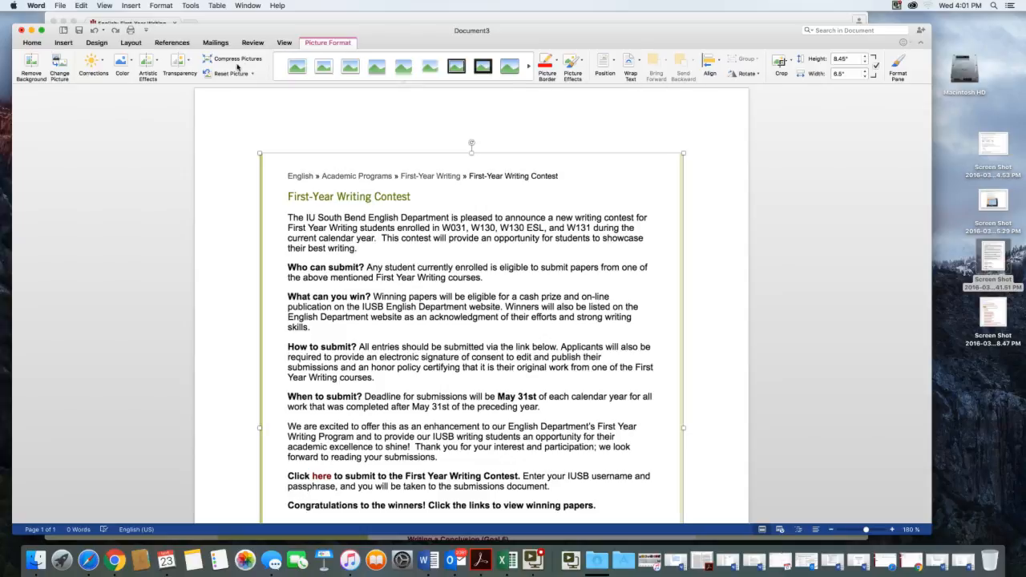
{"action": "scroll", "coordinate": [327, 203], "scroll_direction": "down", "scroll_amount": 3}
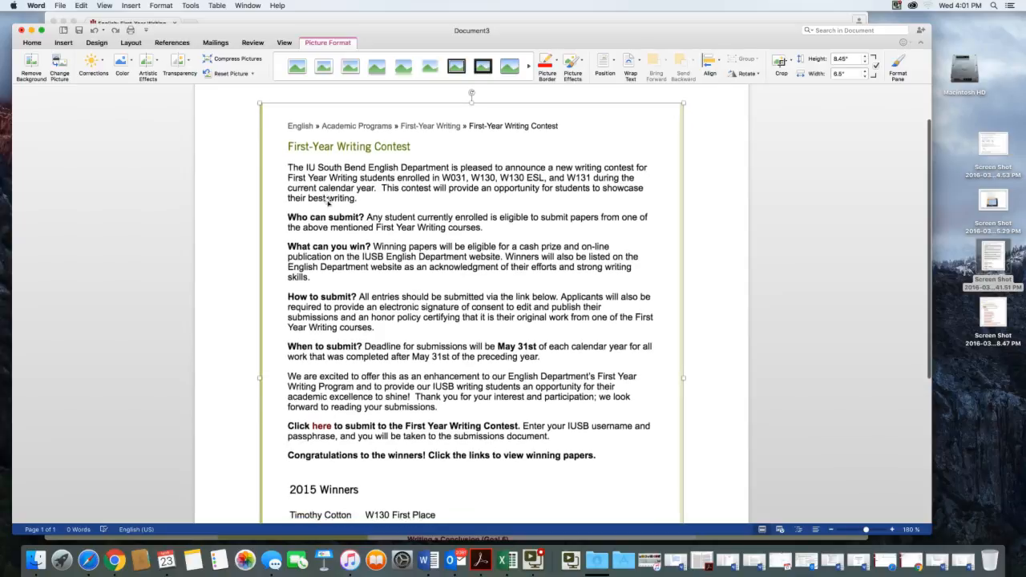
{"action": "right_click", "coordinate": [621, 290]}
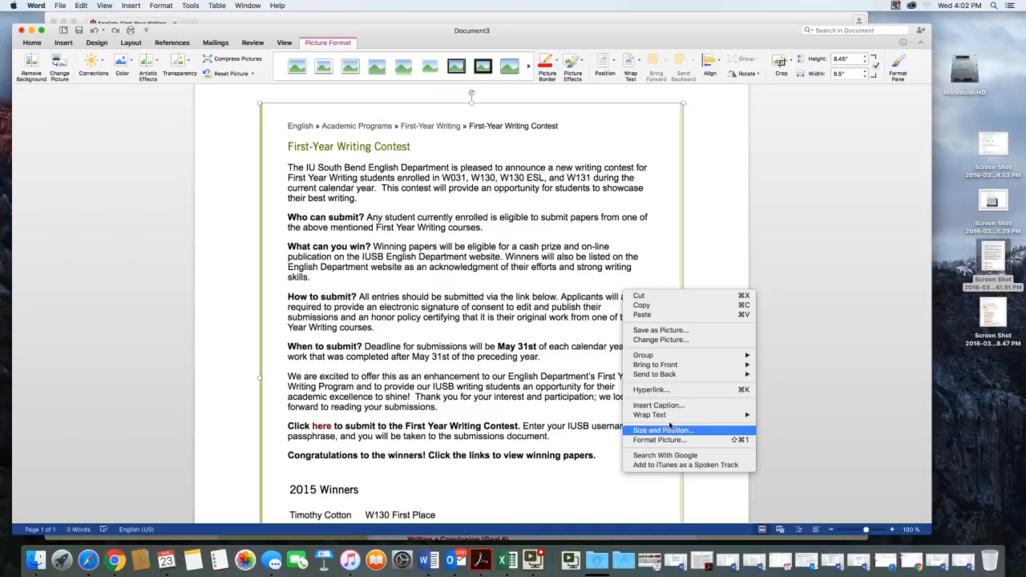
{"action": "mouse_move", "coordinate": [670, 415]}
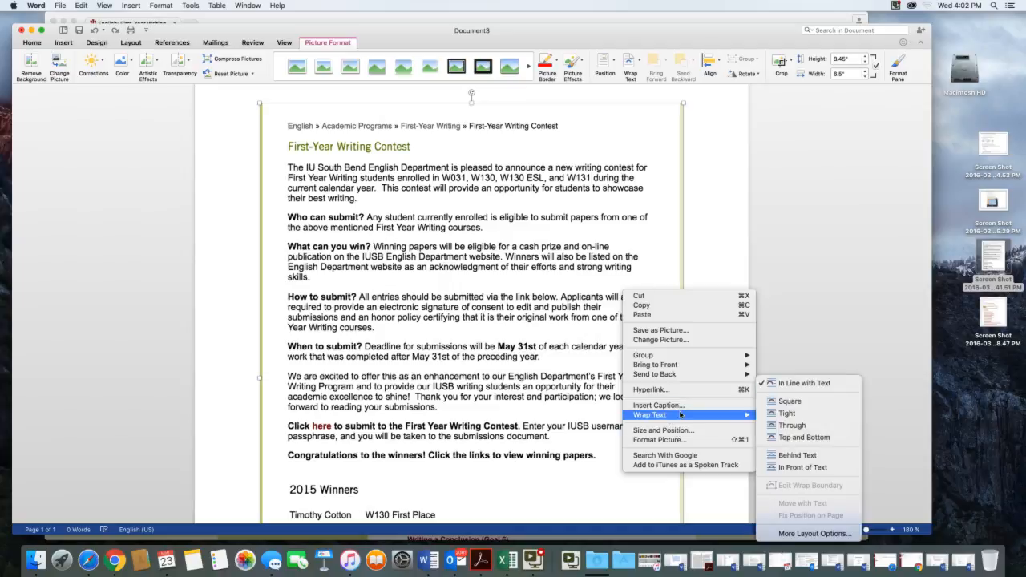
{"action": "left_click", "coordinate": [788, 438]}
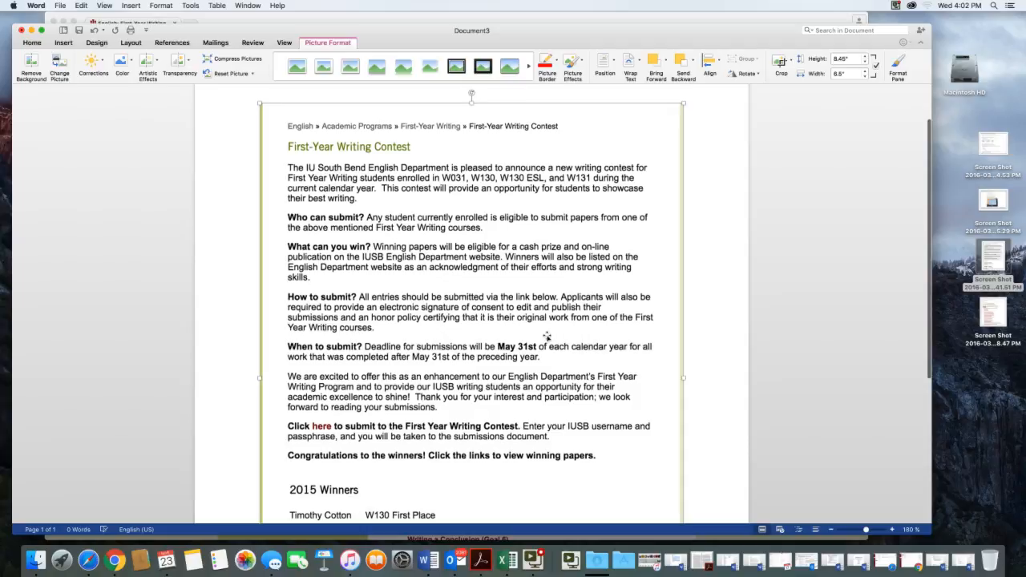
- Add the caption "Figure 1: Issues with Contrast" above the First-Year Writing Contest screenshot, using the Figure label
{"action": "scroll", "coordinate": [538, 337], "scroll_direction": "up", "scroll_amount": 1}
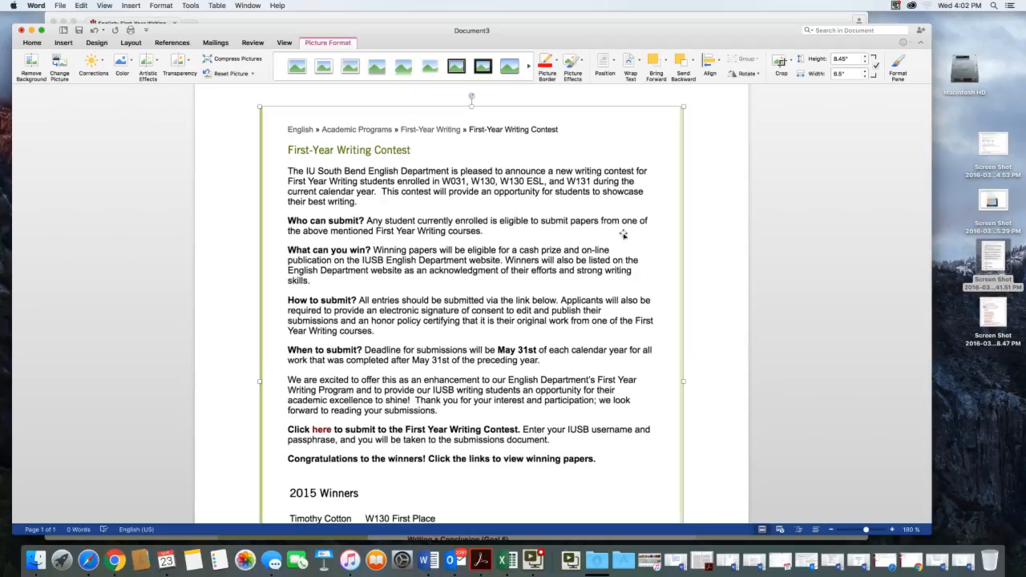
{"action": "scroll", "coordinate": [632, 236], "scroll_direction": "down", "scroll_amount": 1}
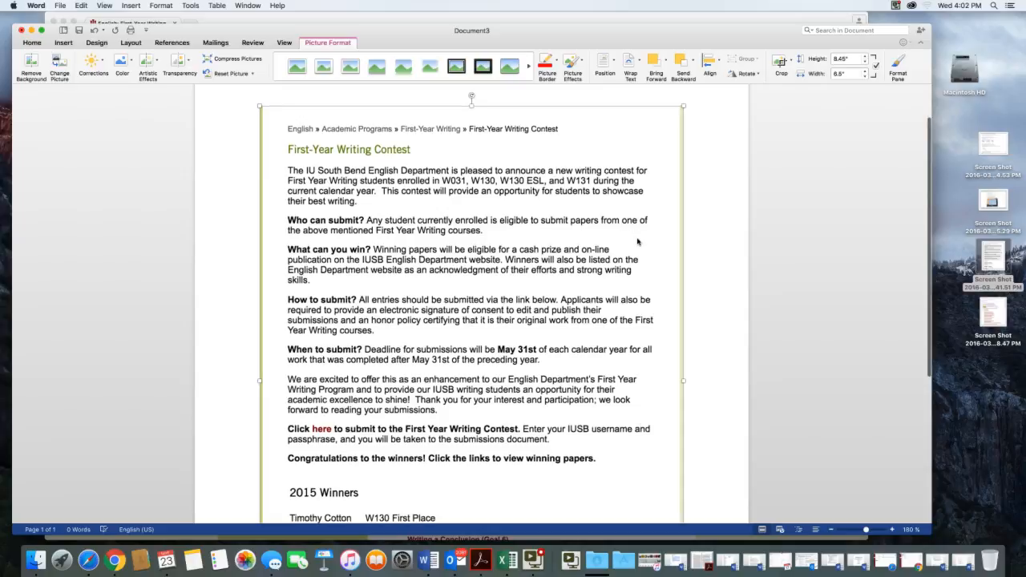
{"action": "right_click", "coordinate": [637, 242]}
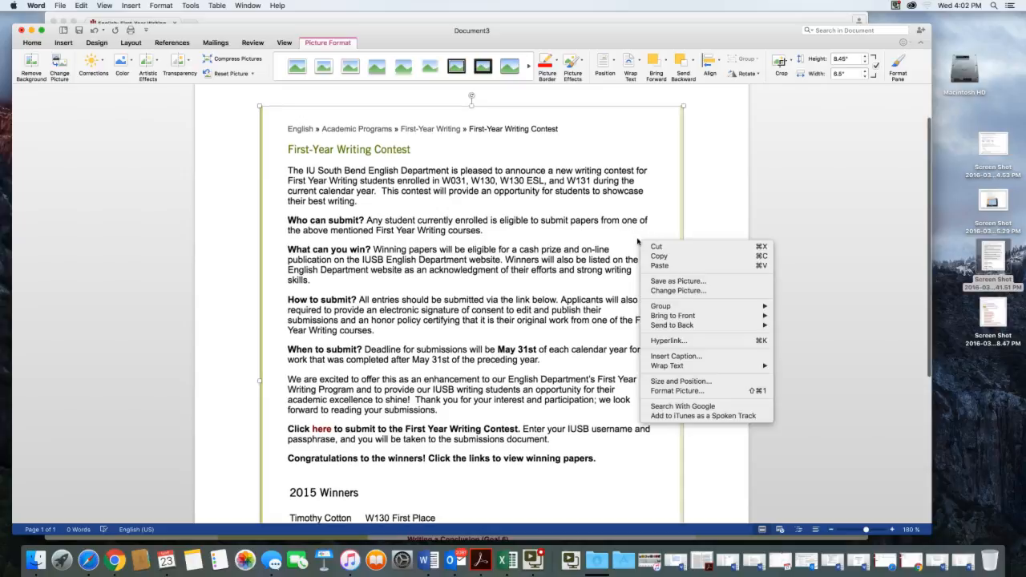
{"action": "left_click", "coordinate": [700, 353]}
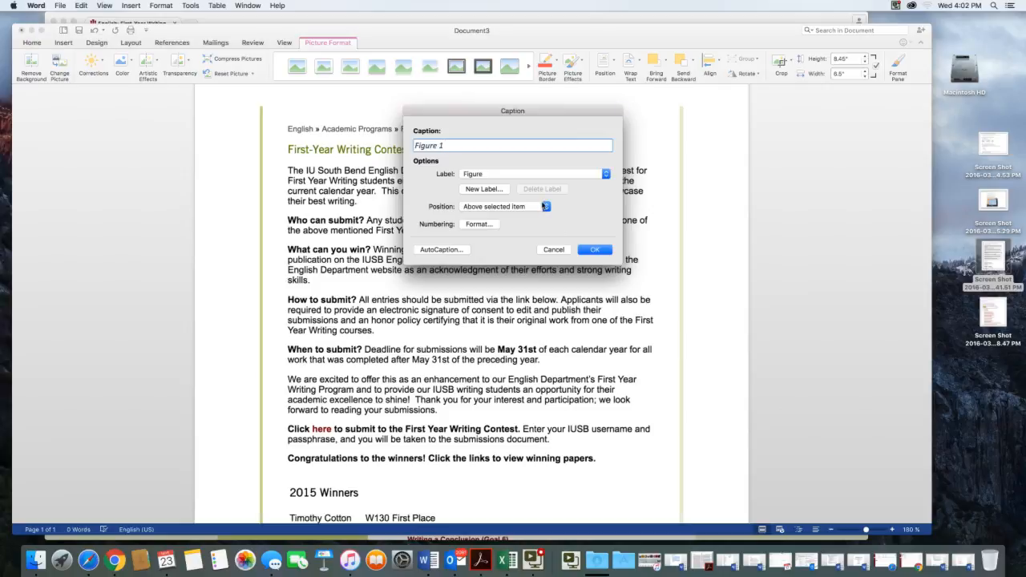
{"action": "left_click", "coordinate": [484, 145]}
{"action": "left_click", "coordinate": [507, 173]}
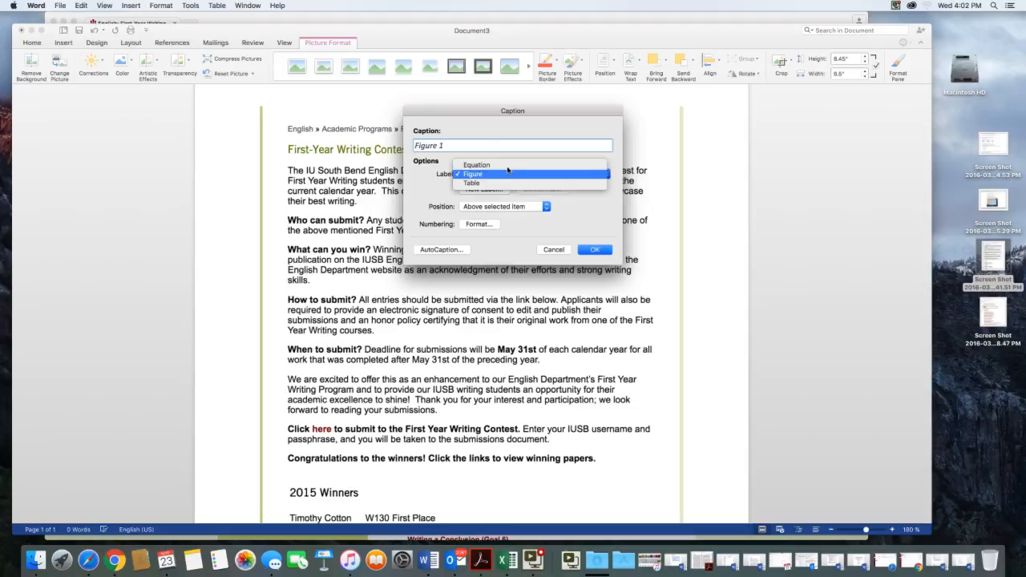
{"action": "left_click", "coordinate": [507, 172]}
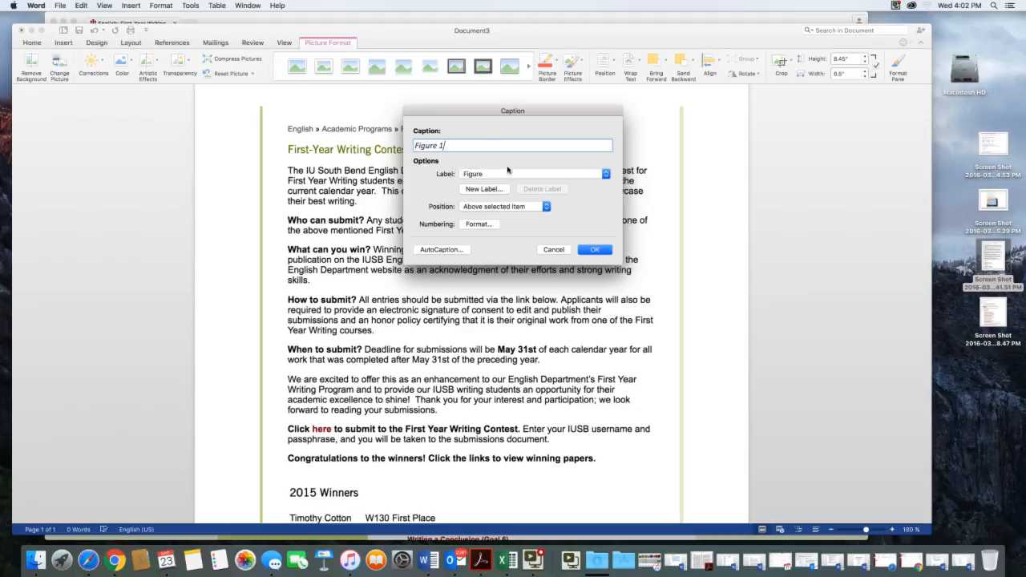
{"action": "type", "text": ":"}
{"action": "type", "text": "Issues with Contrast"}
{"action": "left_click", "coordinate": [595, 249]}
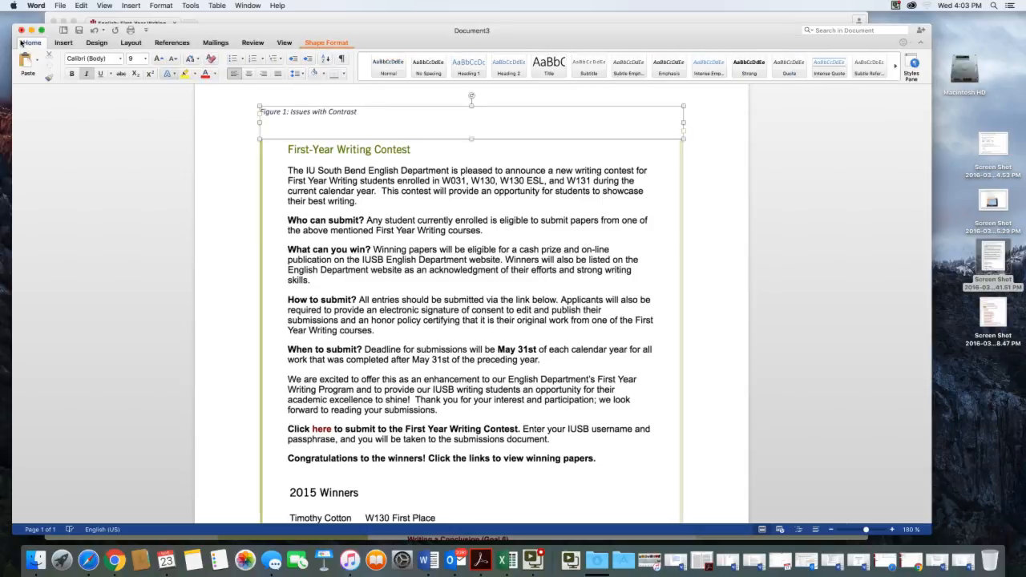
- Set the whole figure caption in Times New Roman at size 14
{"action": "left_click", "coordinate": [361, 107]}
{"action": "left_click_drag", "start_coordinate": [361, 106], "coordinate": [258, 112]}
{"action": "left_click", "coordinate": [118, 59]}
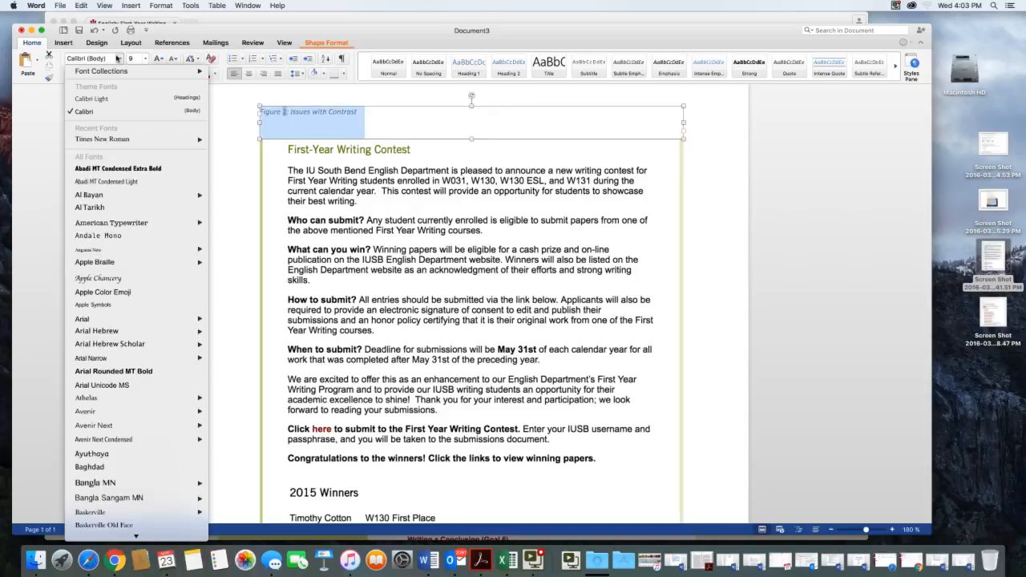
{"action": "left_click", "coordinate": [145, 64]}
{"action": "left_click", "coordinate": [145, 63]}
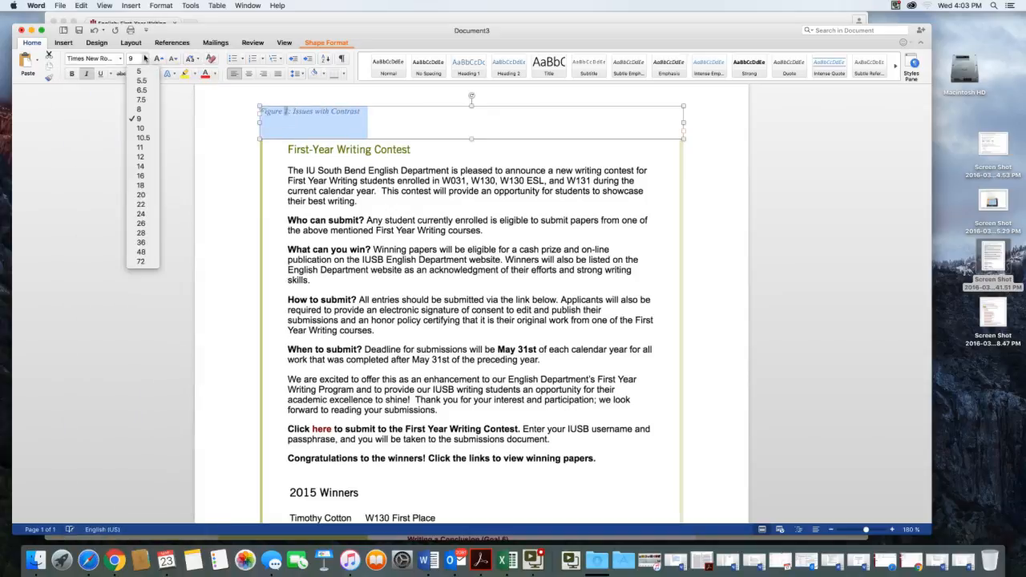
{"action": "left_click", "coordinate": [148, 166]}
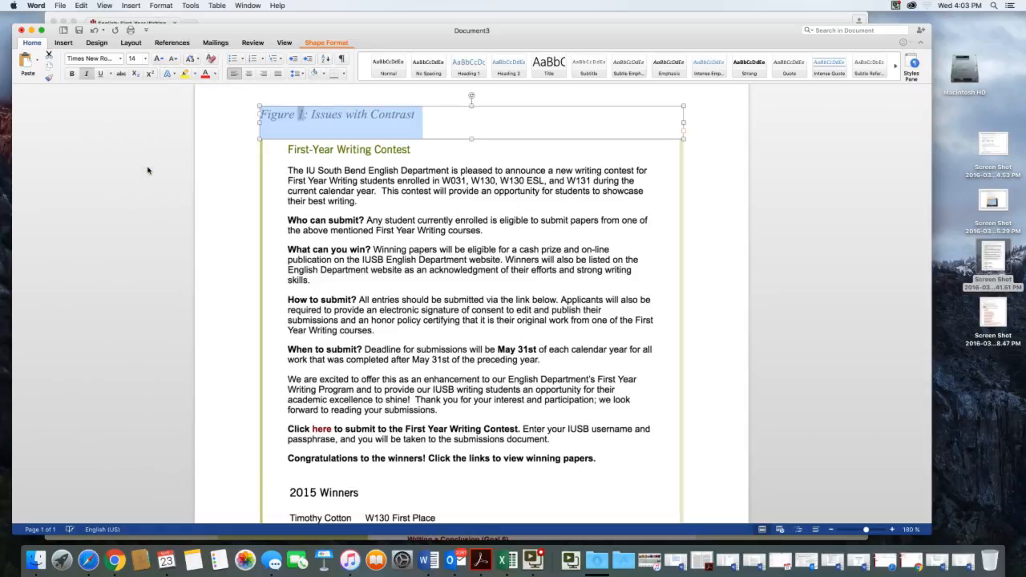
- Color the caption text standard blue, make it bold and remove its italics
{"action": "left_click", "coordinate": [213, 75]}
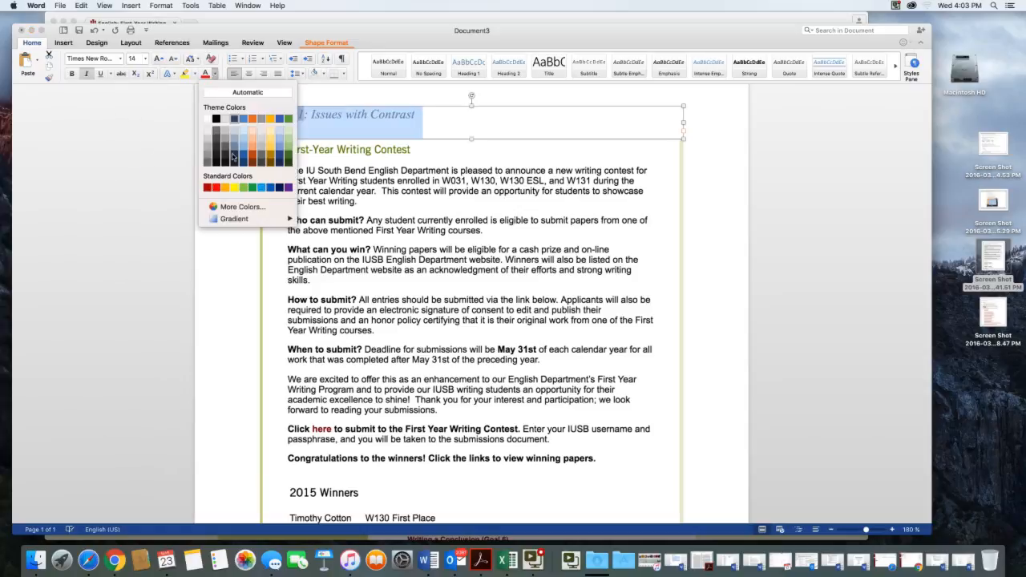
{"action": "left_click", "coordinate": [271, 188]}
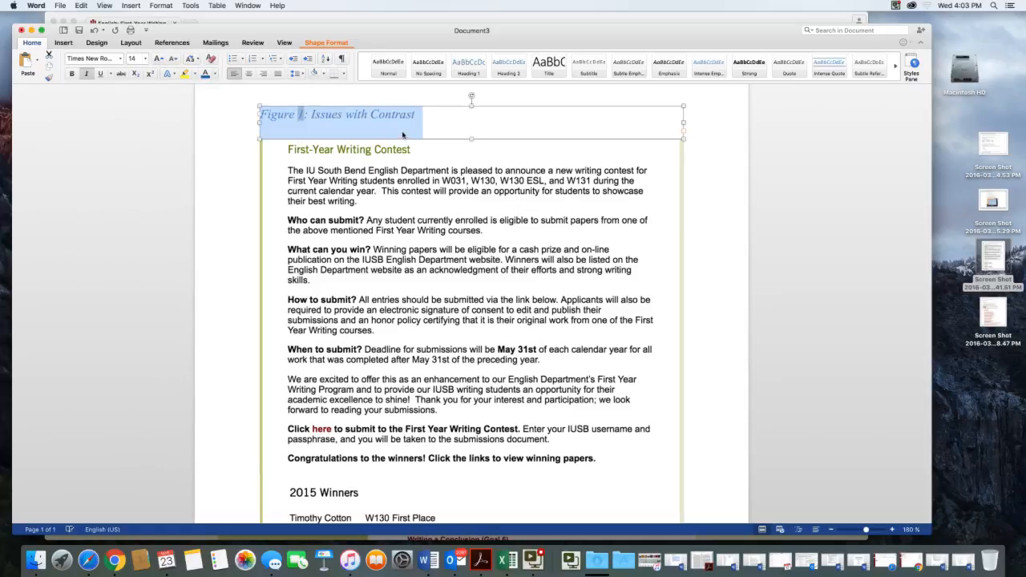
{"action": "left_click", "coordinate": [71, 73]}
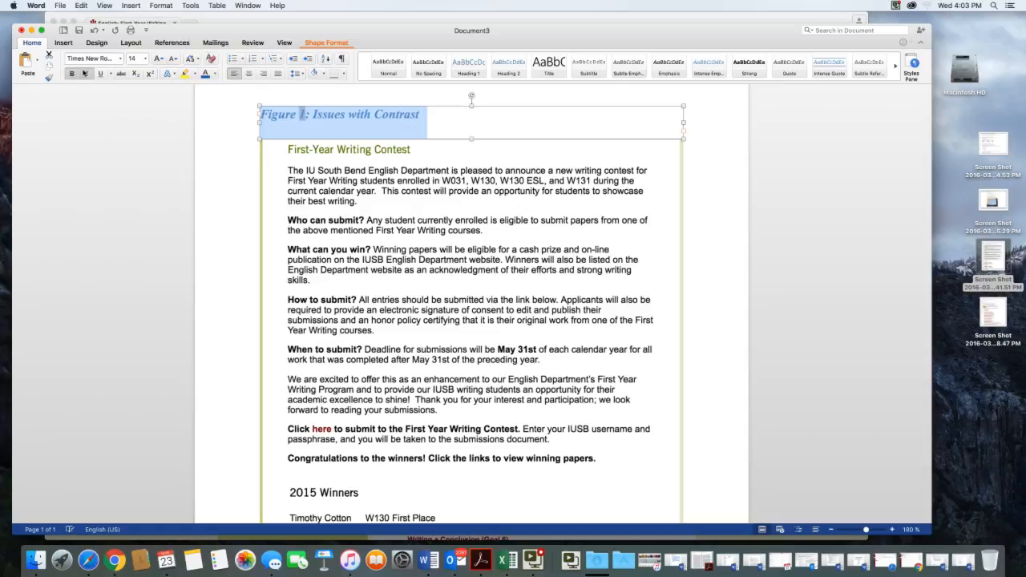
{"action": "left_click", "coordinate": [85, 73]}
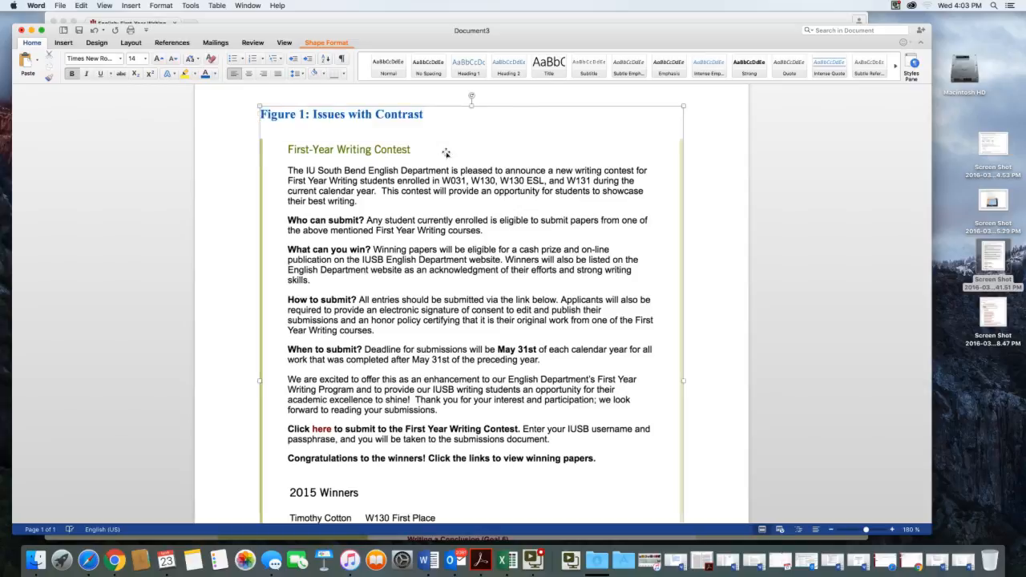
- Crop the top of the screenshot down to the First-Year Writing Contest heading, removing the breadcrumb line behind the caption
{"action": "left_click", "coordinate": [443, 154]}
{"action": "left_click", "coordinate": [234, 167]}
{"action": "left_click", "coordinate": [318, 179]}
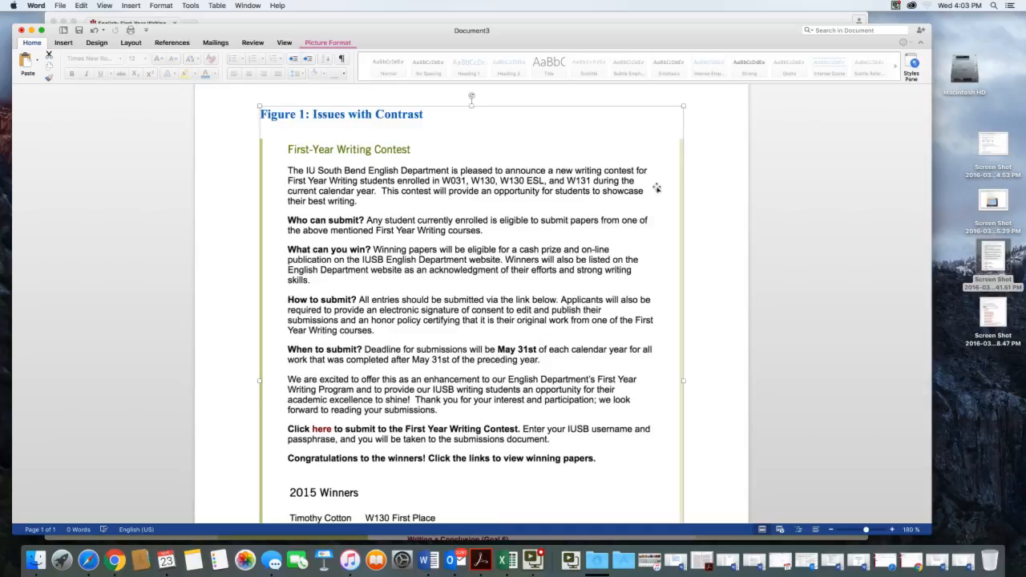
{"action": "left_click", "coordinate": [321, 43]}
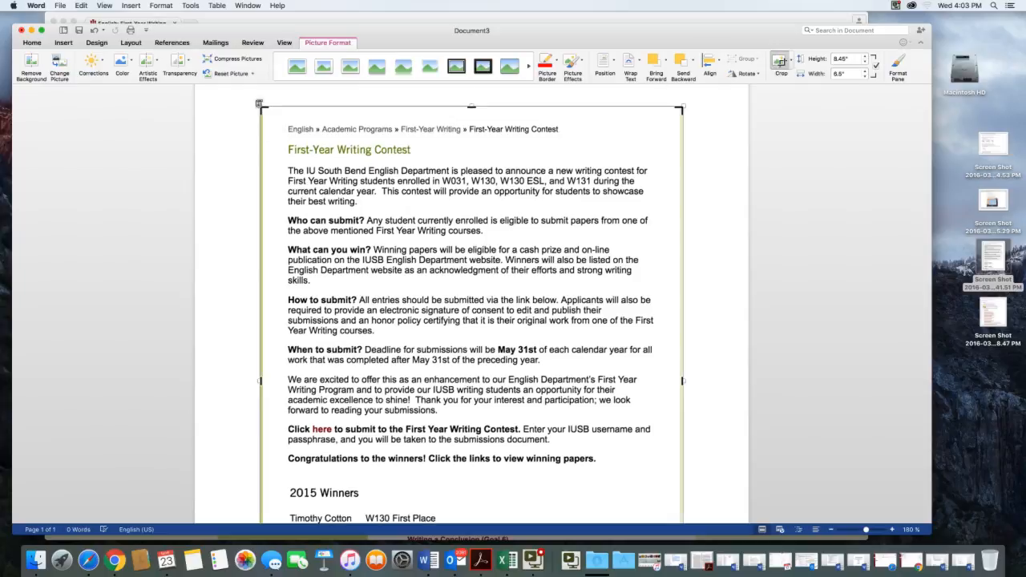
{"action": "left_click_drag", "start_coordinate": [258, 105], "coordinate": [252, 136]}
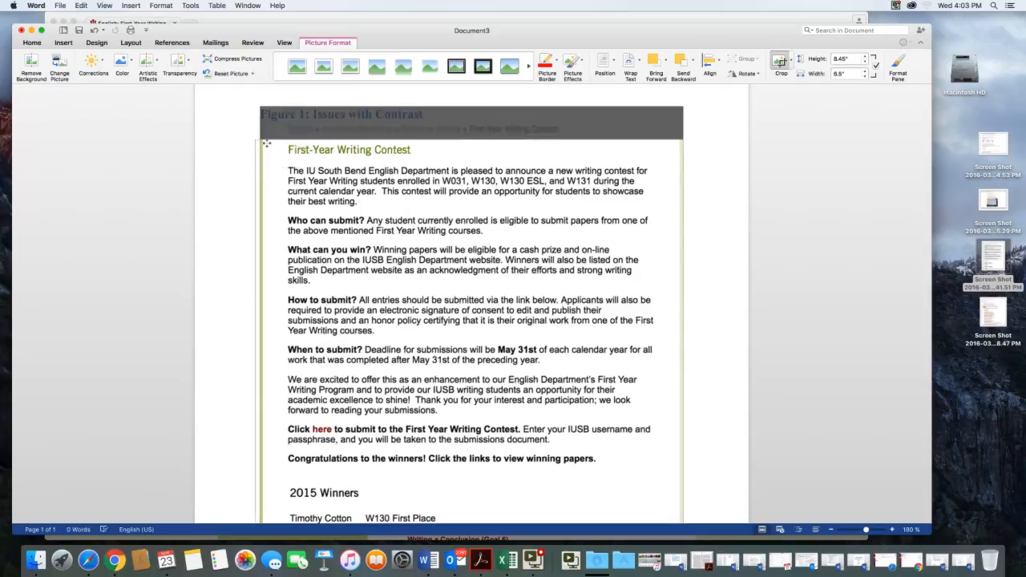
{"action": "left_click", "coordinate": [223, 154]}
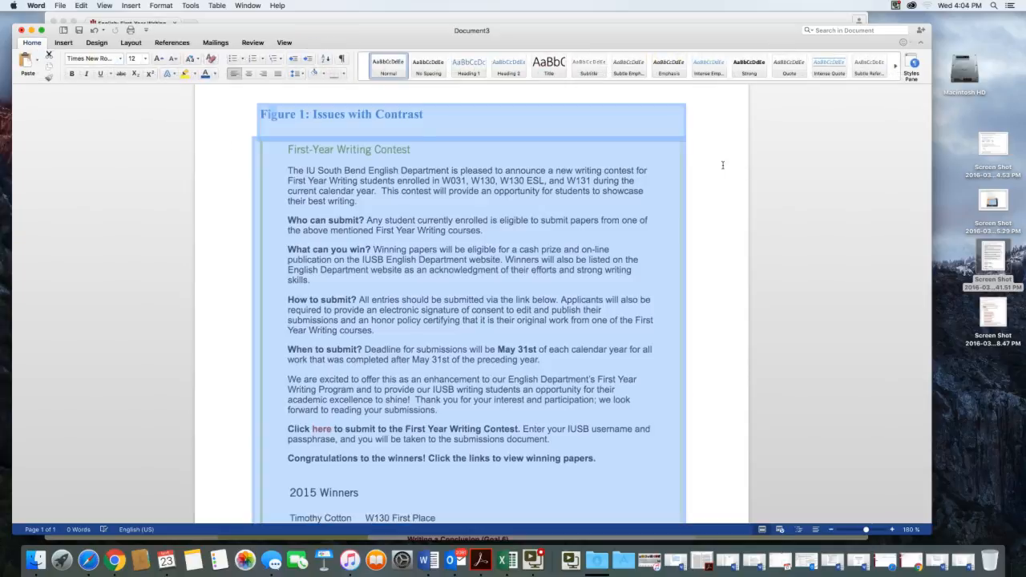
{"action": "left_click", "coordinate": [720, 166]}
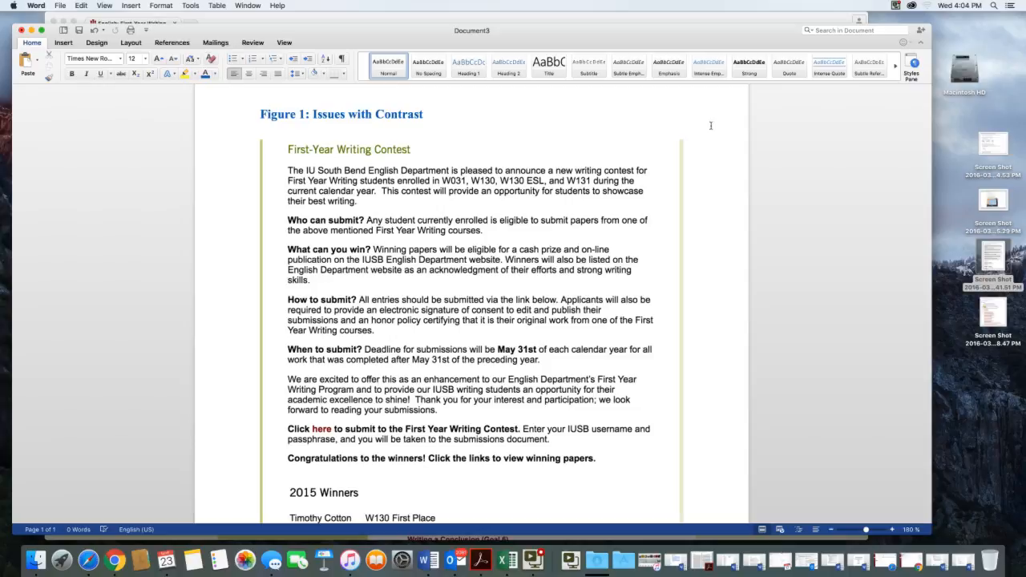
- Extend the caption with "and Linking" so it reads "Figure 1: Issues with Contrast and Linking"
{"action": "scroll", "coordinate": [667, 130], "scroll_direction": "down", "scroll_amount": 1}
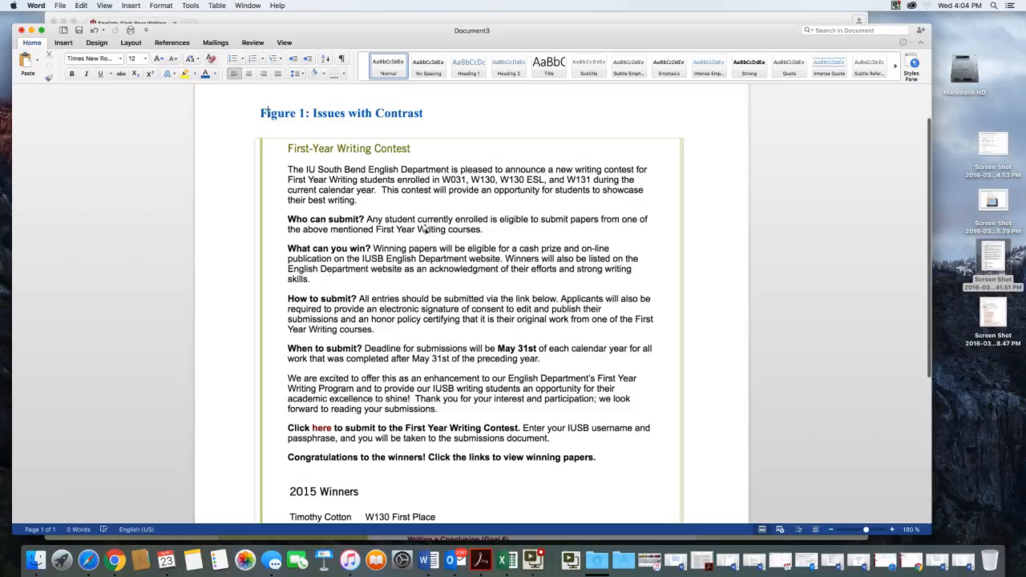
{"action": "scroll", "coordinate": [425, 225], "scroll_direction": "down", "scroll_amount": 2}
{"action": "scroll", "coordinate": [426, 221], "scroll_direction": "up", "scroll_amount": 1}
{"action": "left_click", "coordinate": [427, 110]}
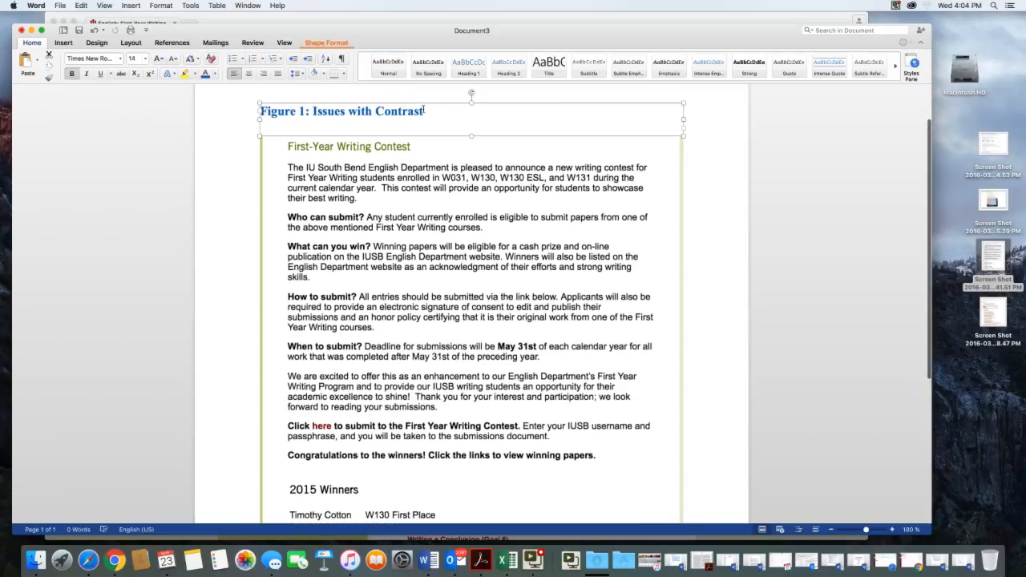
{"action": "type", "text": "and Links"}
{"action": "key", "text": "BackSpace"}
{"action": "type", "text": "nking"}
{"action": "left_click", "coordinate": [382, 307]}
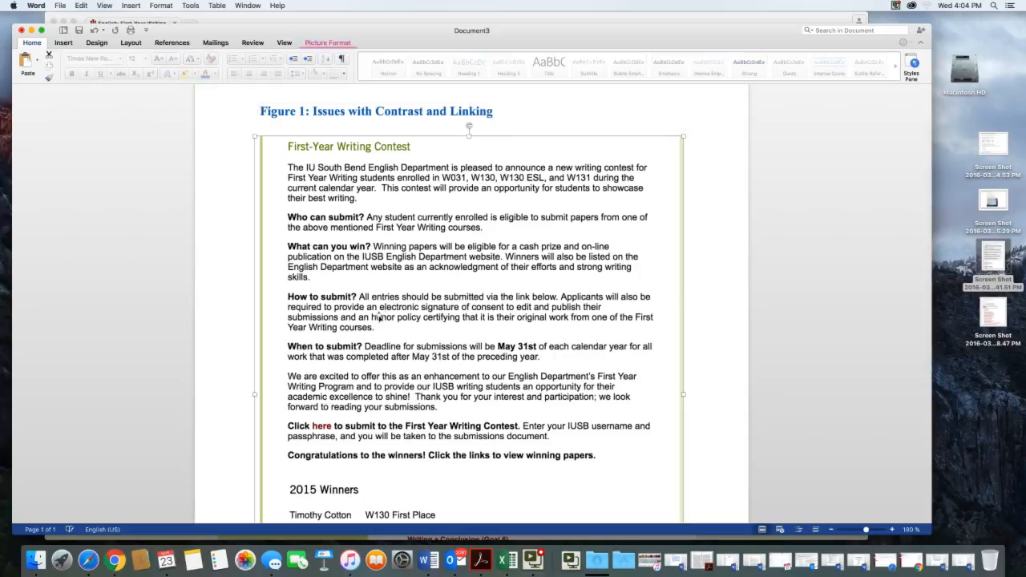
- Draw an oval about 0.88" wide and 0.25" high over the words "Click here" in the screenshot
{"action": "scroll", "coordinate": [369, 368], "scroll_direction": "down", "scroll_amount": 1}
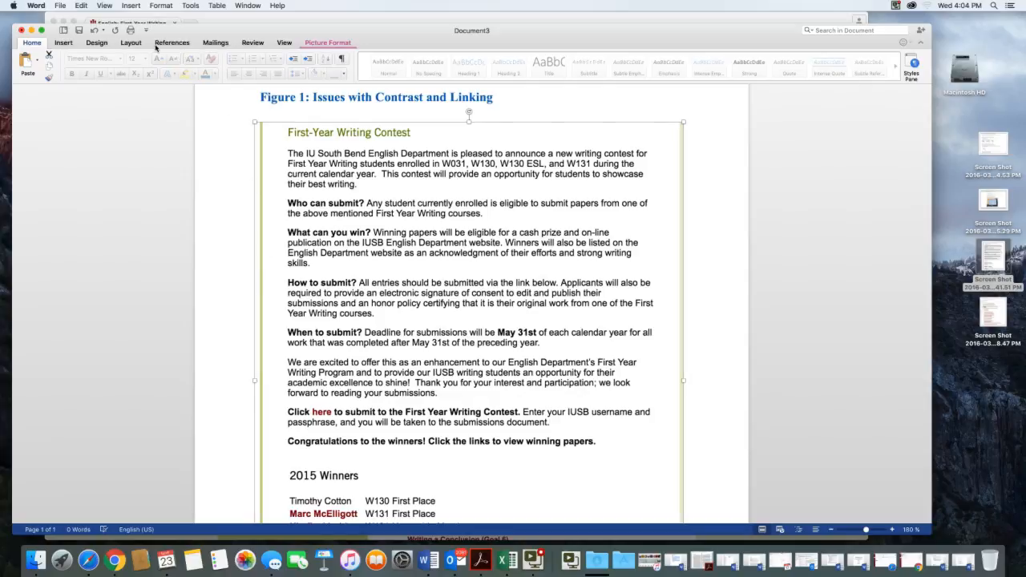
{"action": "left_click", "coordinate": [61, 42]}
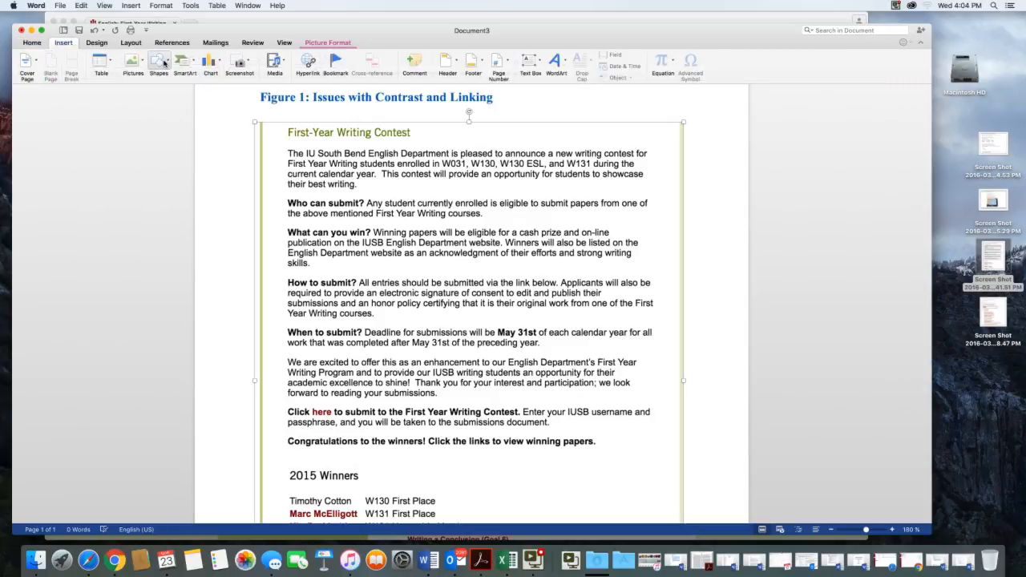
{"action": "left_click", "coordinate": [159, 61]}
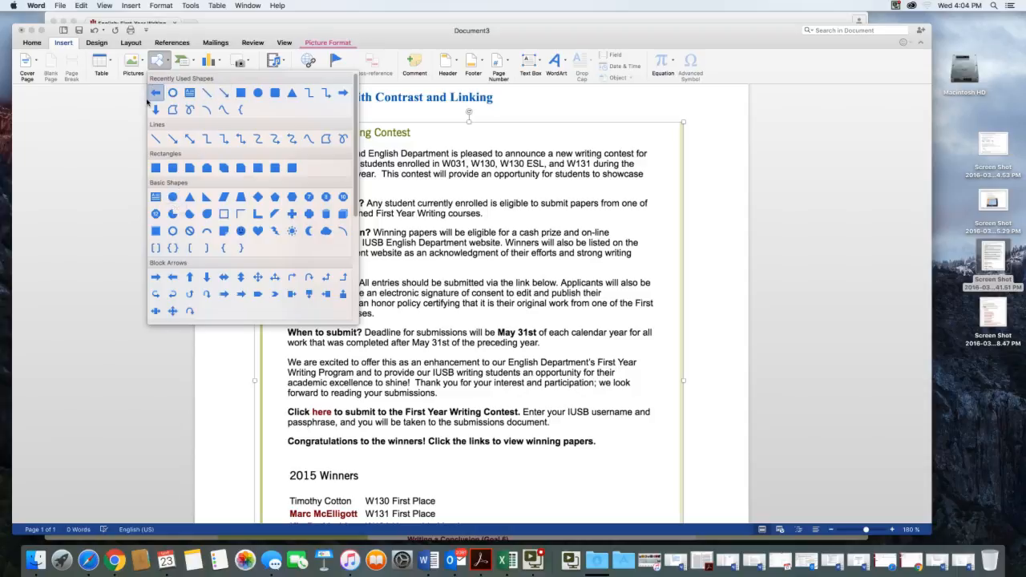
{"action": "left_click", "coordinate": [171, 194]}
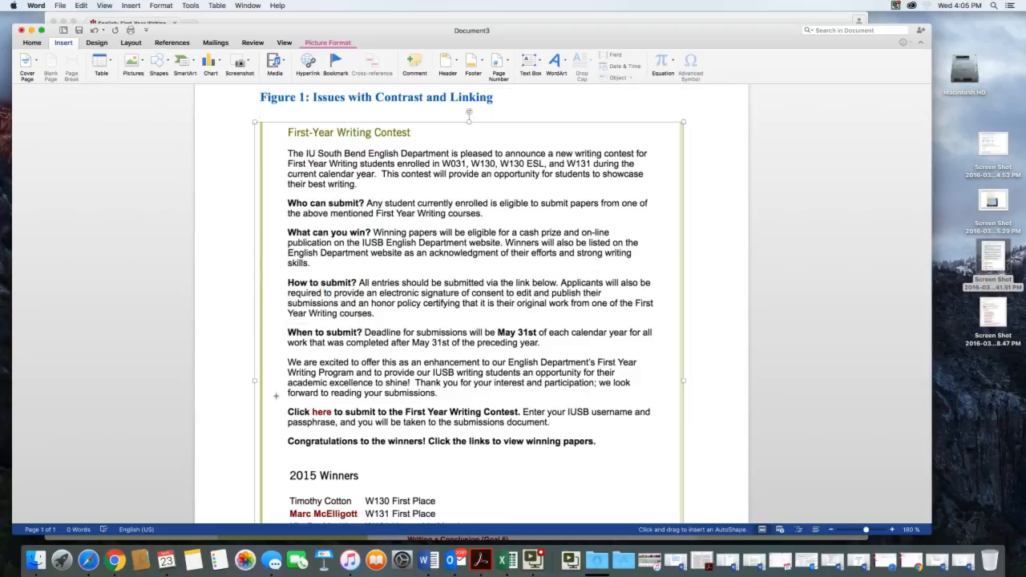
{"action": "mouse_move", "coordinate": [279, 406]}
{"action": "left_mouse_down"}
{"action": "mouse_move", "coordinate": [337, 423]}
{"action": "mouse_move", "coordinate": [332, 413]}
{"action": "left_mouse_up"}
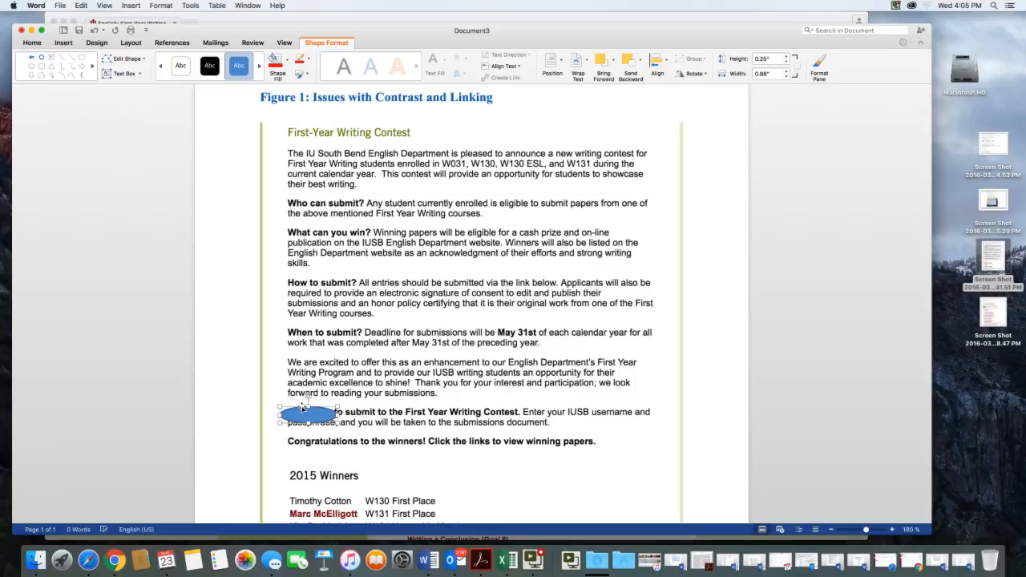
- Remove the oval's fill and give it a standard red outline
{"action": "left_click", "coordinate": [286, 63]}
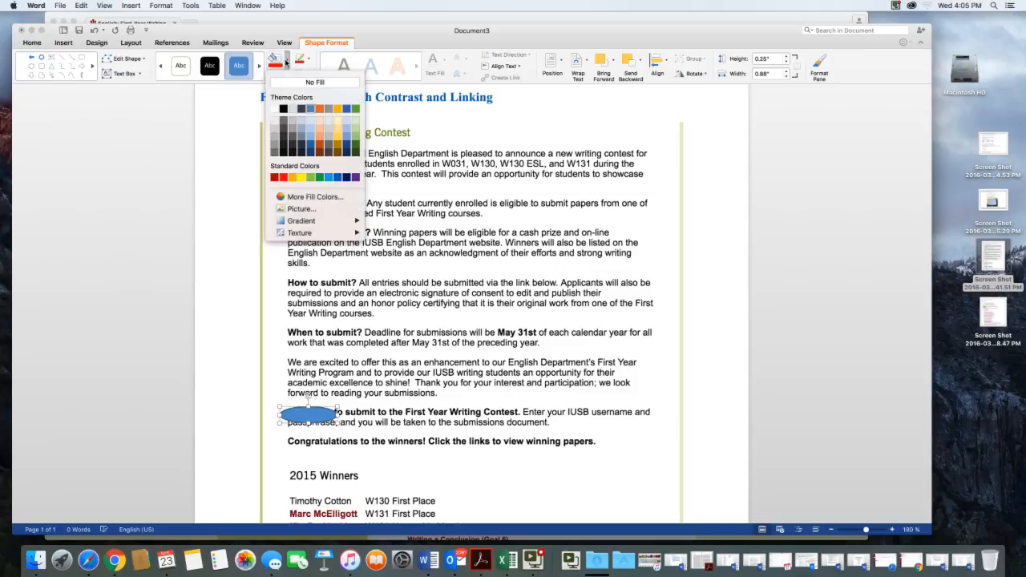
{"action": "left_click", "coordinate": [283, 79]}
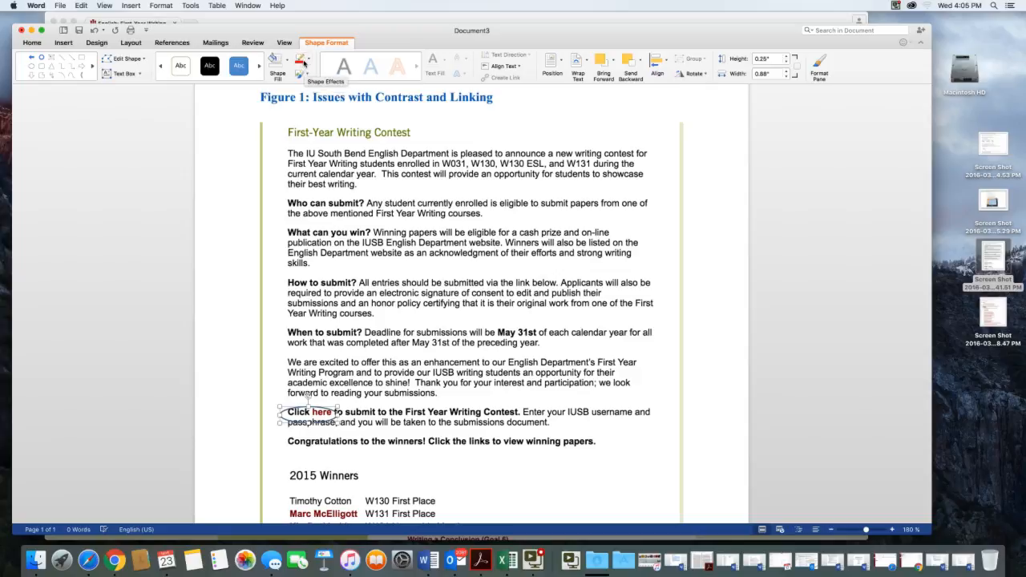
{"action": "left_click", "coordinate": [305, 61]}
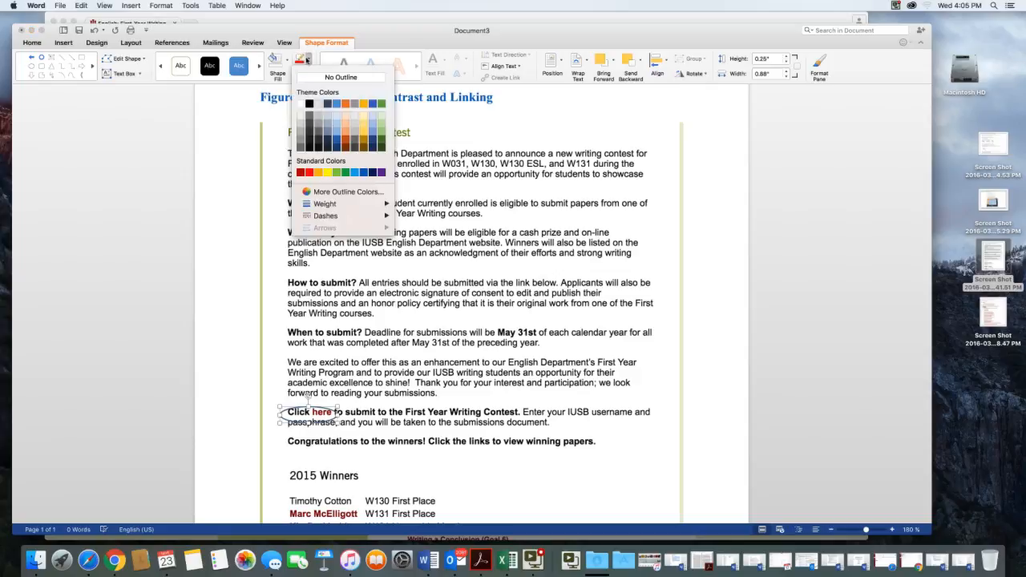
{"action": "left_click", "coordinate": [308, 172]}
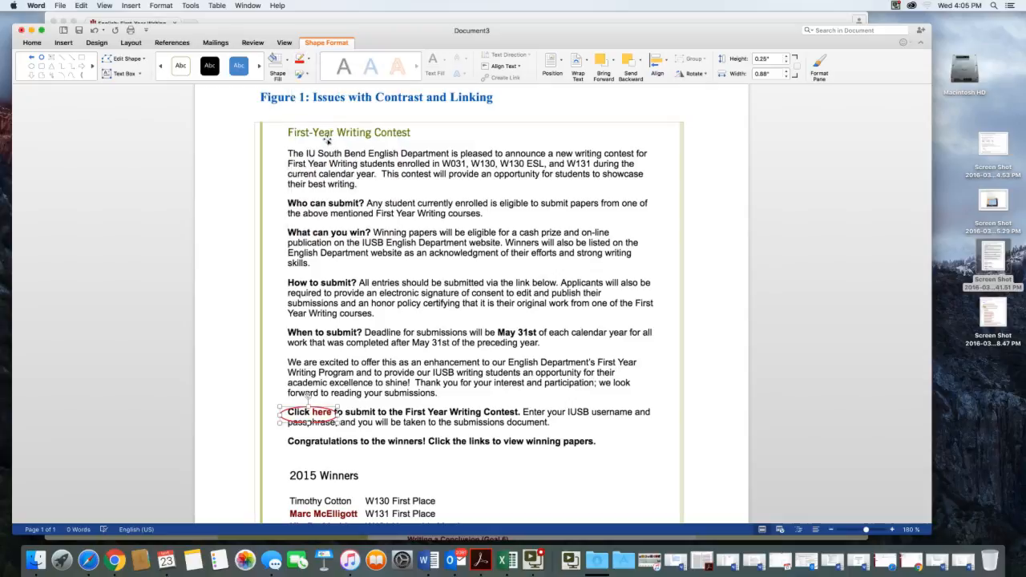
- Stretch the red oval upward to a height of about 0.37" and adjust its outline weight
{"action": "left_click_drag", "start_coordinate": [307, 399], "coordinate": [304, 393]}
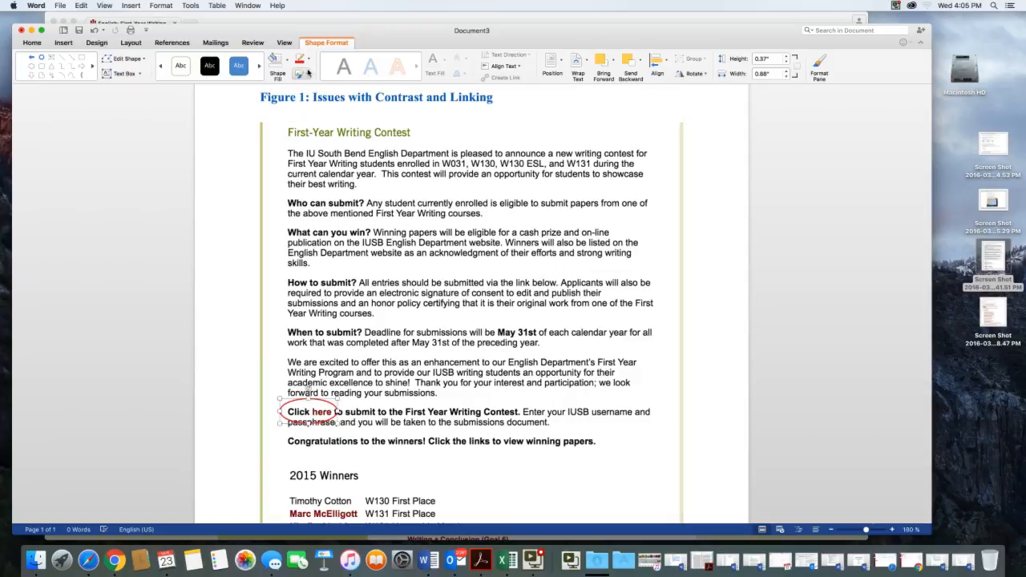
{"action": "left_click", "coordinate": [308, 73]}
{"action": "left_click", "coordinate": [304, 58]}
{"action": "left_click", "coordinate": [305, 58]}
{"action": "mouse_move", "coordinate": [369, 205]}
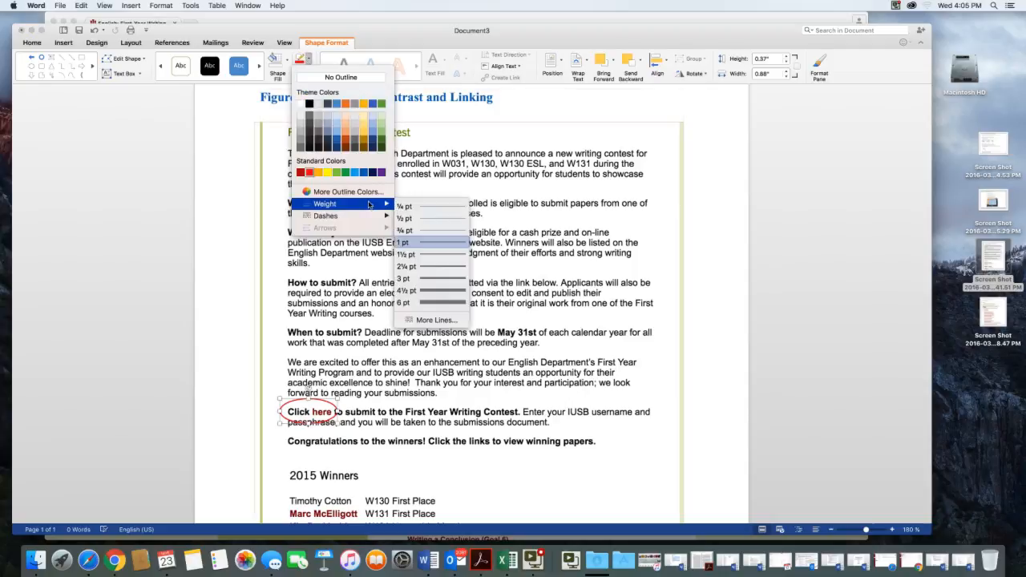
{"action": "left_click", "coordinate": [442, 242]}
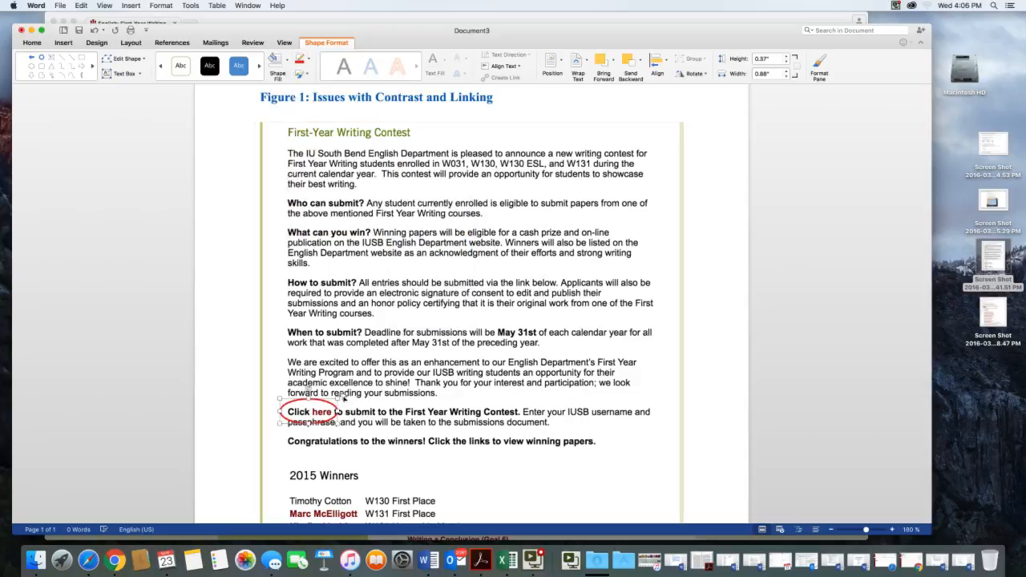
{"action": "left_click", "coordinate": [308, 387]}
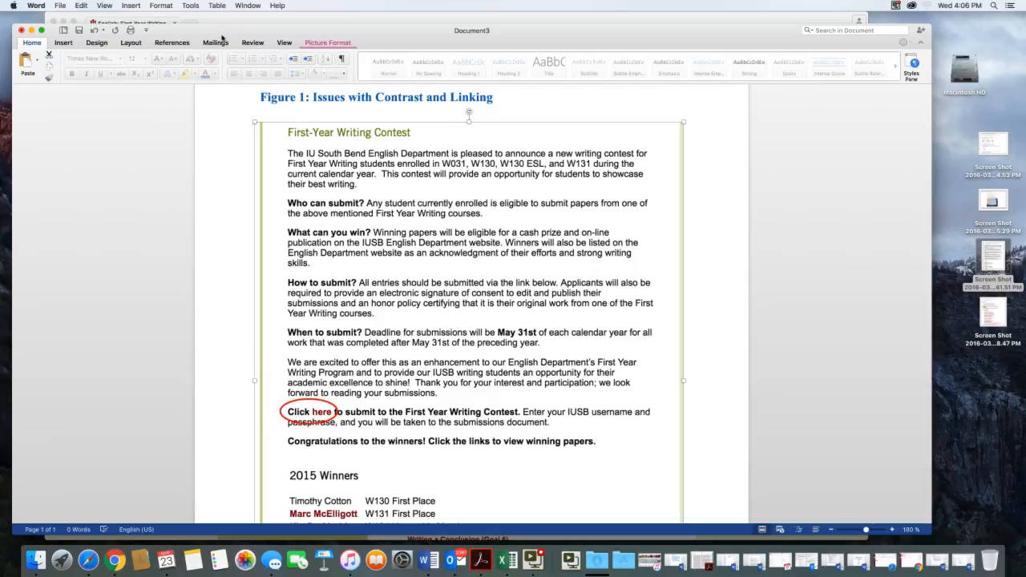
- Draw a text box about 0.88" wide and 0.63" high beside the red oval around "Click here"
{"action": "scroll", "coordinate": [399, 195], "scroll_direction": "down", "scroll_amount": 2}
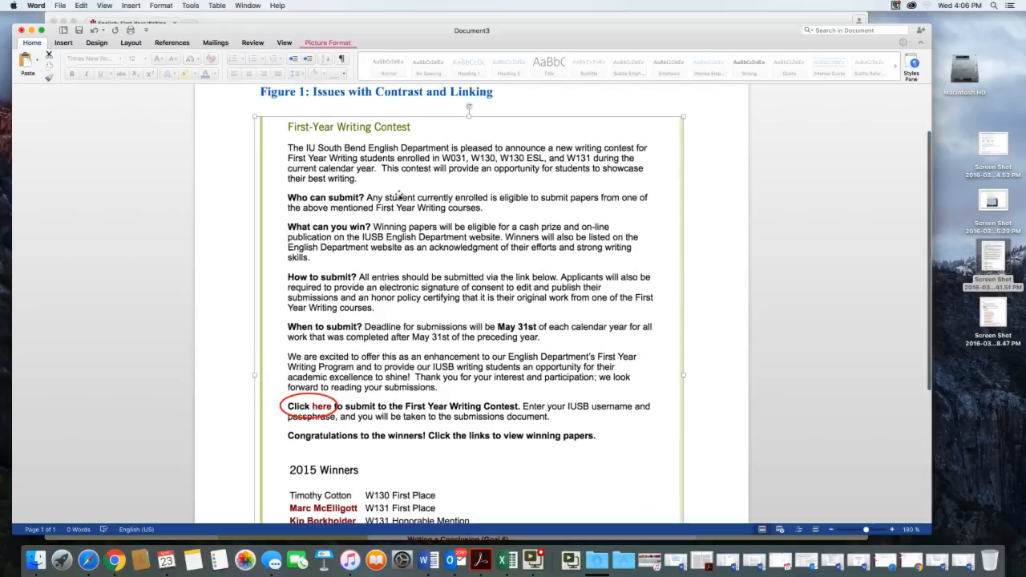
{"action": "scroll", "coordinate": [360, 160], "scroll_direction": "up", "scroll_amount": 4}
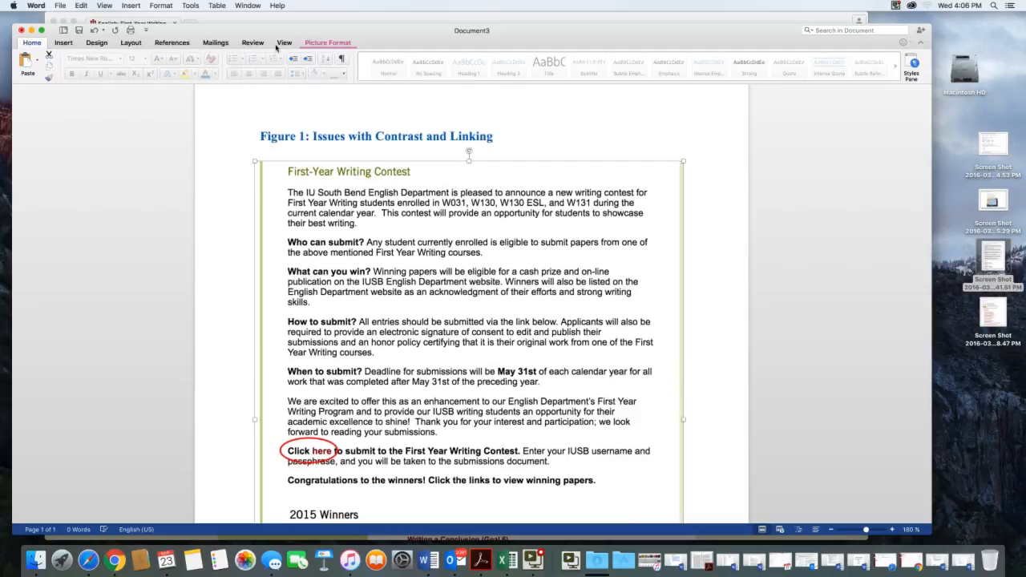
{"action": "left_click", "coordinate": [62, 43]}
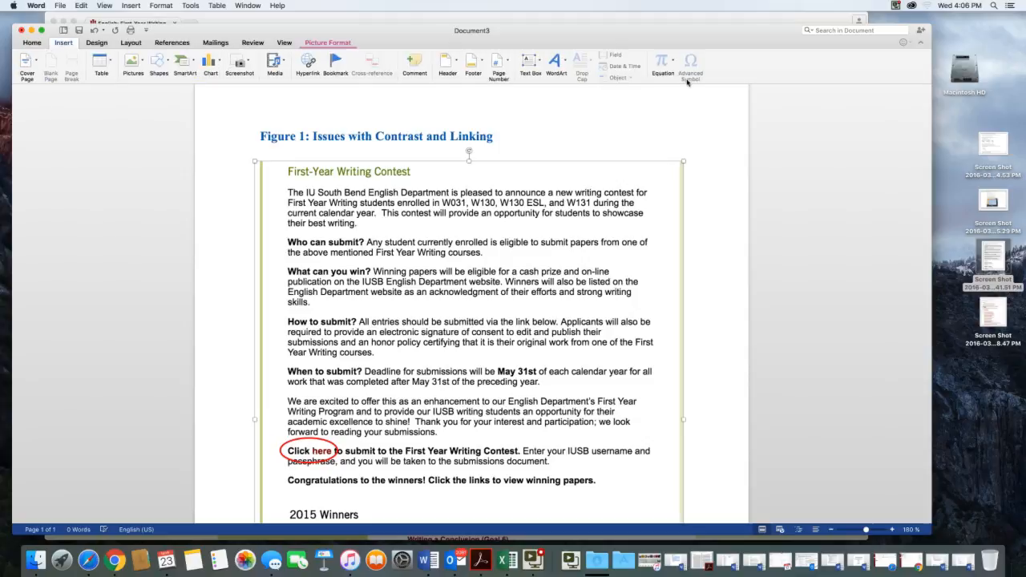
{"action": "left_click", "coordinate": [532, 60]}
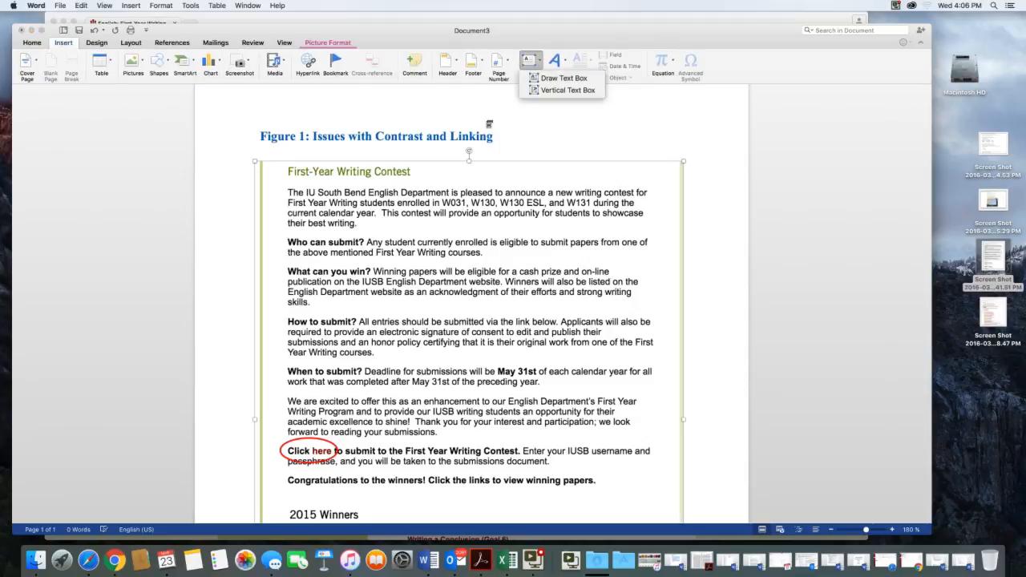
{"action": "left_click", "coordinate": [554, 78]}
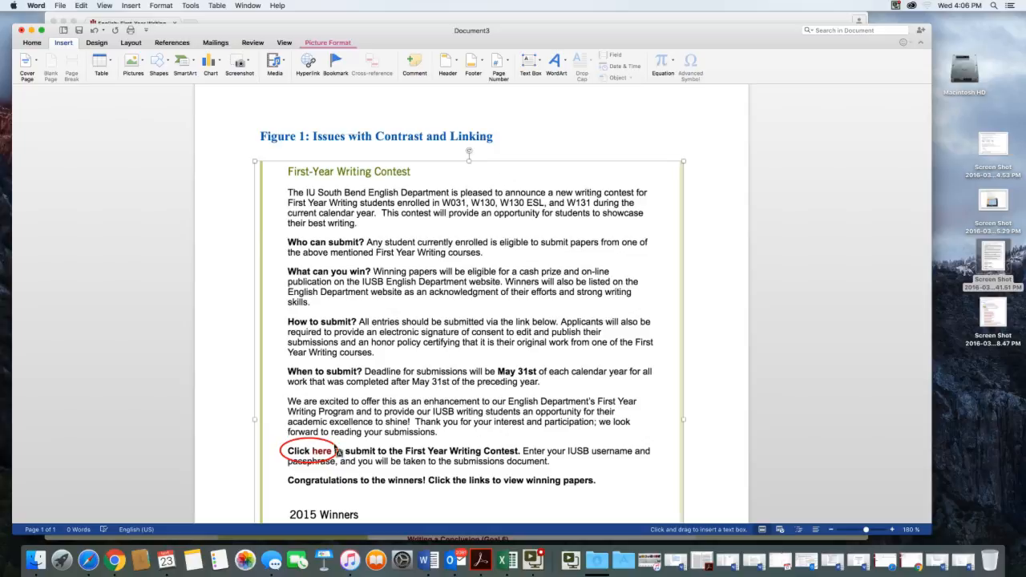
{"action": "mouse_move", "coordinate": [224, 438]}
{"action": "left_mouse_down"}
{"action": "mouse_move", "coordinate": [257, 445]}
{"action": "mouse_move", "coordinate": [273, 470]}
{"action": "mouse_move", "coordinate": [263, 466]}
{"action": "left_mouse_up"}
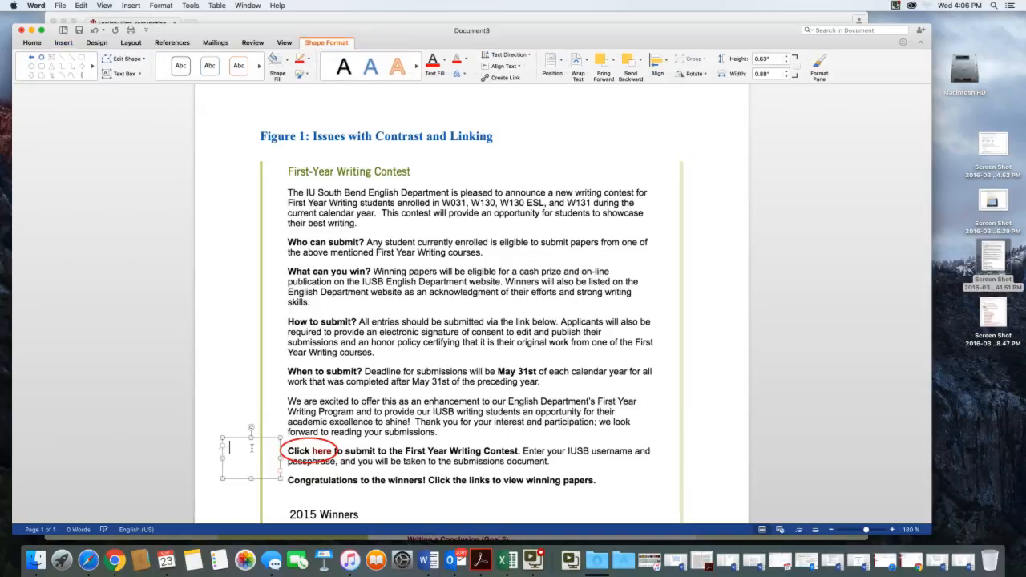
- Enter "Poorly Integrated link" in the text box and enlarge it to about 1.12" wide and 0.75" high
{"action": "type", "text": "Poo"}
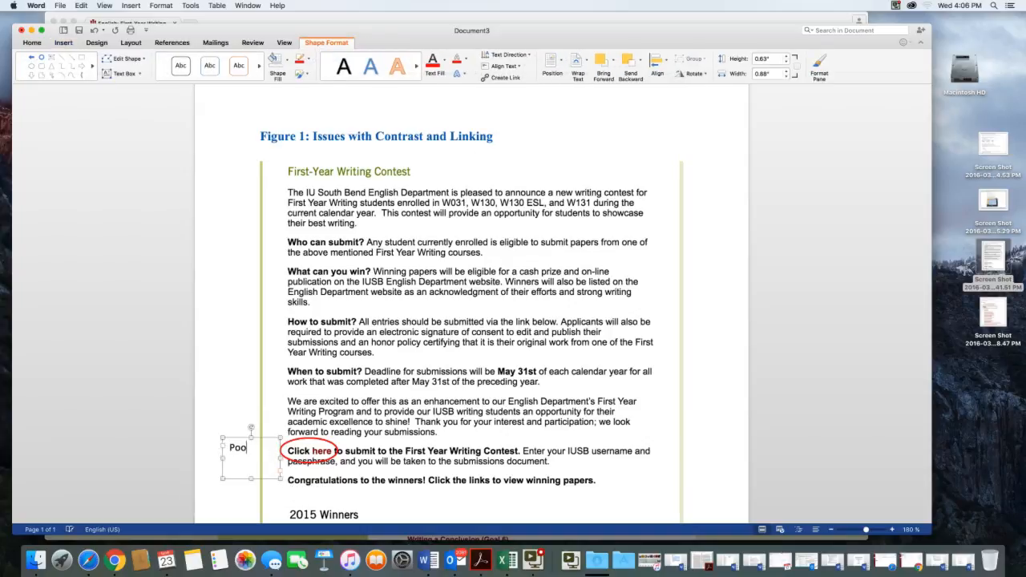
{"action": "type", "text": "rly Integrate"}
{"action": "left_click_drag", "start_coordinate": [250, 478], "coordinate": [245, 494]}
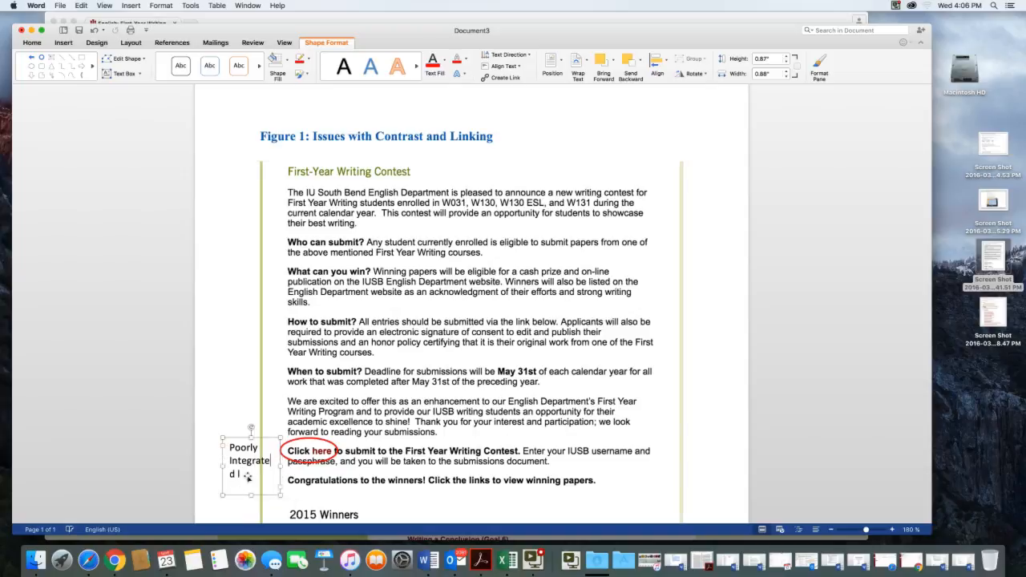
{"action": "left_click_drag", "start_coordinate": [216, 457], "coordinate": [206, 459]}
{"action": "type", "text": "ink"}
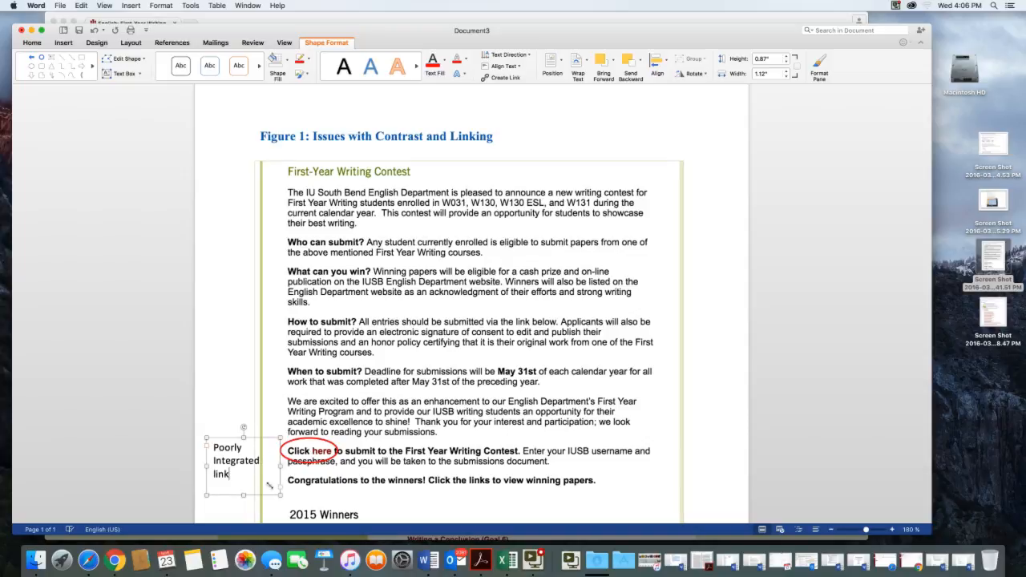
{"action": "mouse_move", "coordinate": [275, 491]}
{"action": "left_mouse_down"}
{"action": "mouse_move", "coordinate": [274, 476]}
{"action": "mouse_move", "coordinate": [276, 486]}
{"action": "left_mouse_up"}
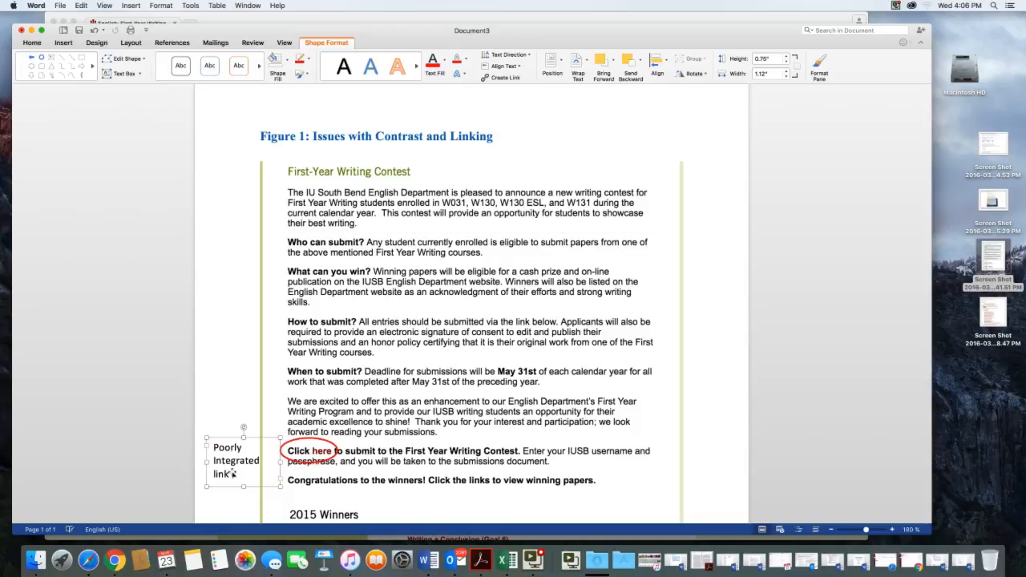
- Give the "Poorly Integrated link" text box a red border and its text a red fill
{"action": "left_click_drag", "start_coordinate": [236, 472], "coordinate": [199, 449]}
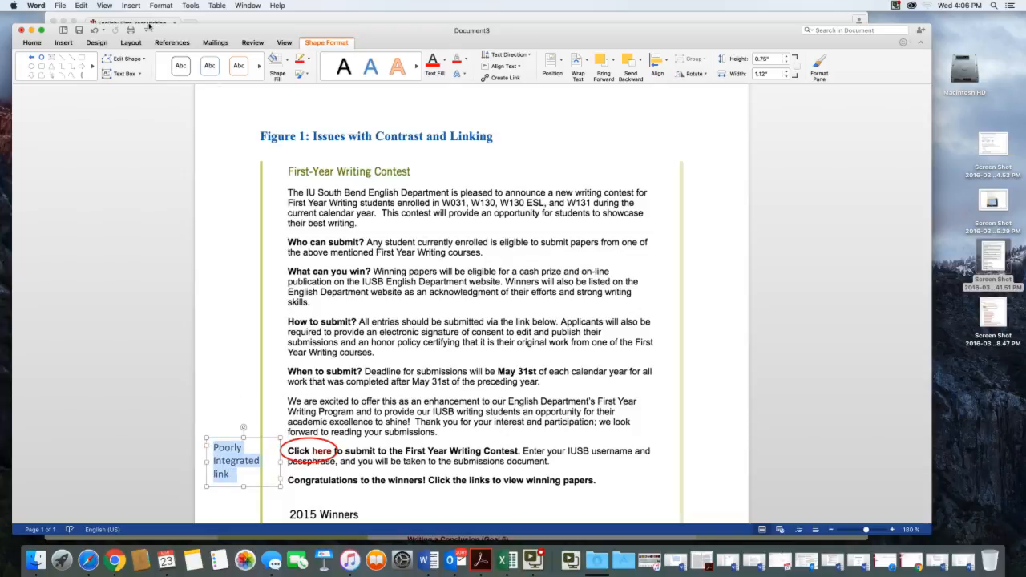
{"action": "left_click", "coordinate": [300, 61]}
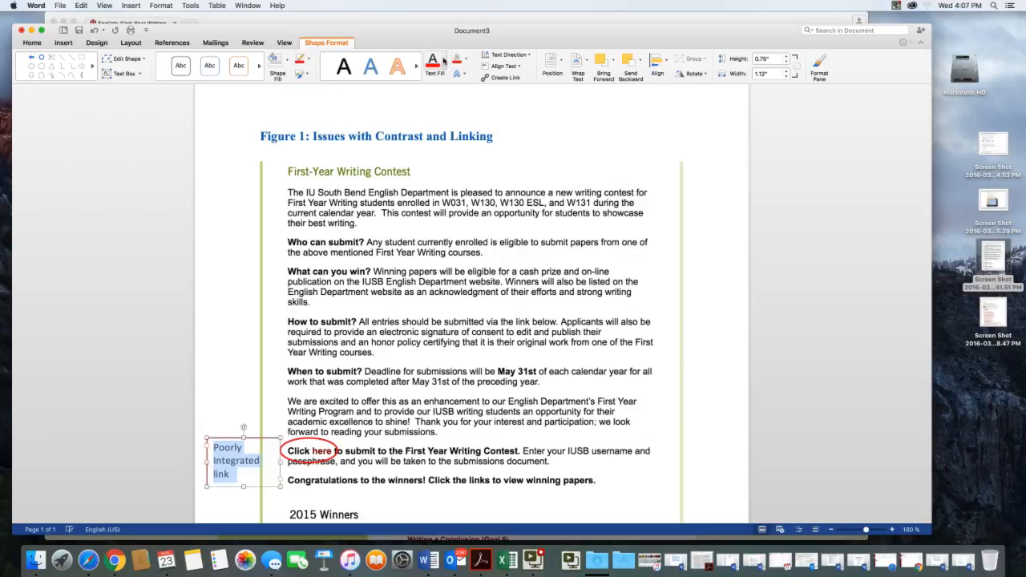
{"action": "left_click", "coordinate": [444, 61]}
{"action": "left_click", "coordinate": [439, 190]}
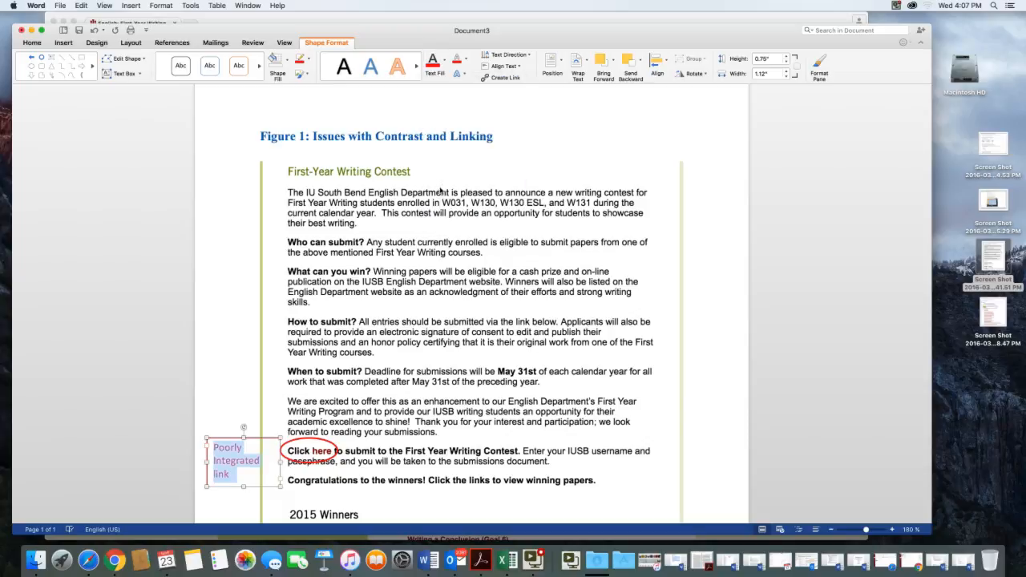
- Outline the label's lettering, trying a weight of 1 pt and settling on ¾ pt
{"action": "left_click", "coordinate": [466, 57]}
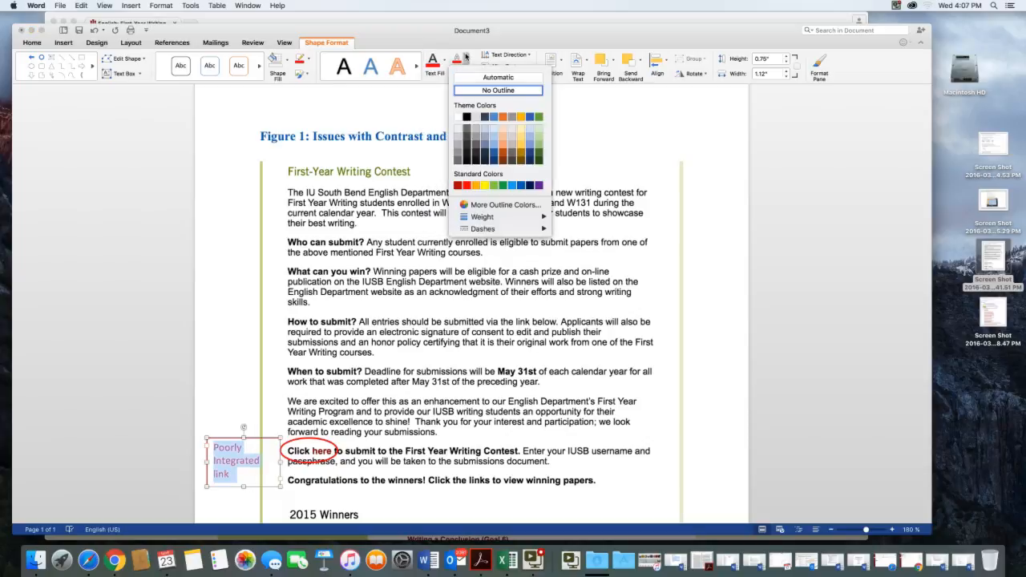
{"action": "mouse_move", "coordinate": [533, 213]}
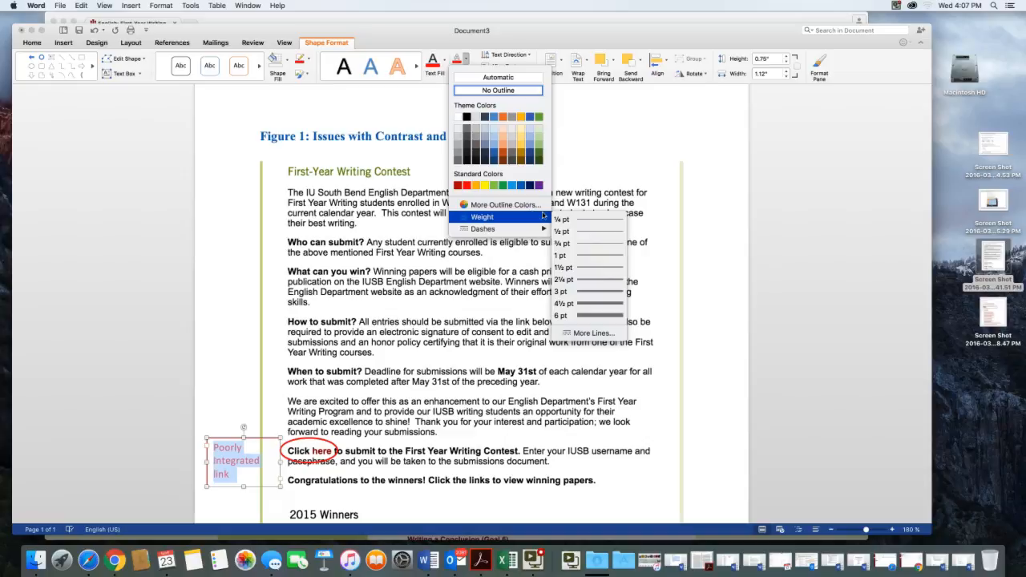
{"action": "left_click", "coordinate": [590, 251]}
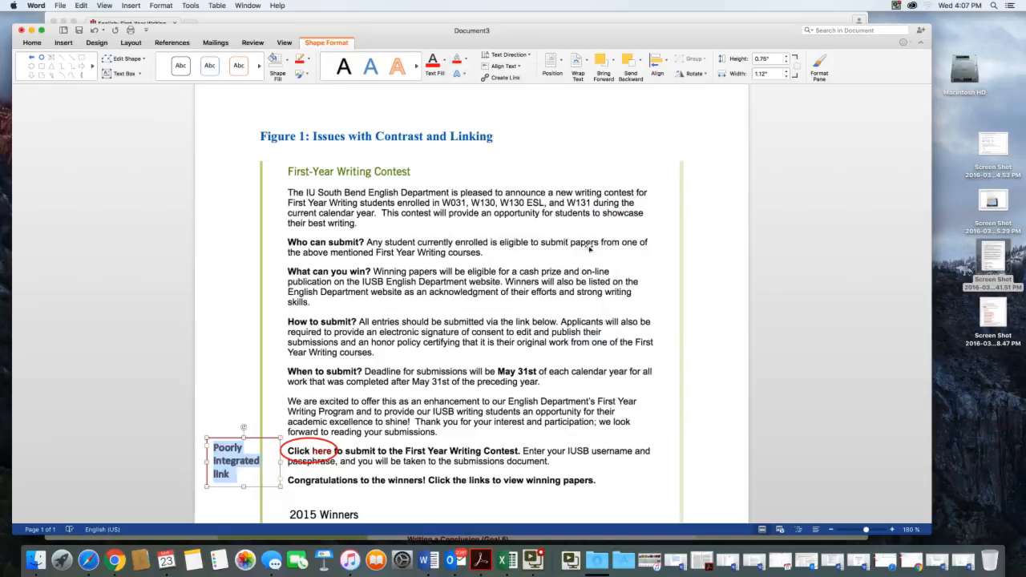
{"action": "left_click", "coordinate": [466, 59]}
{"action": "mouse_move", "coordinate": [533, 217]}
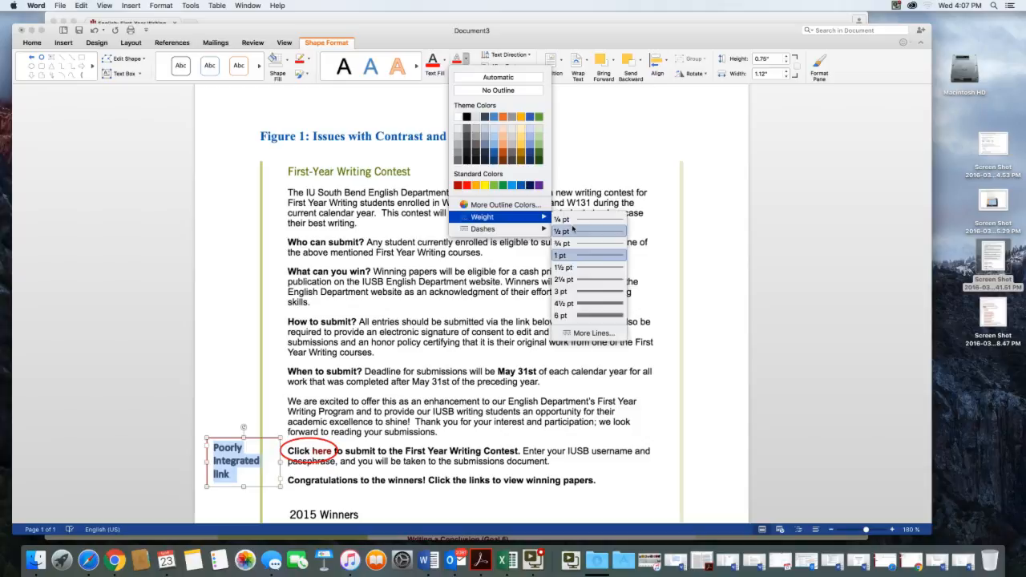
{"action": "left_click", "coordinate": [584, 243]}
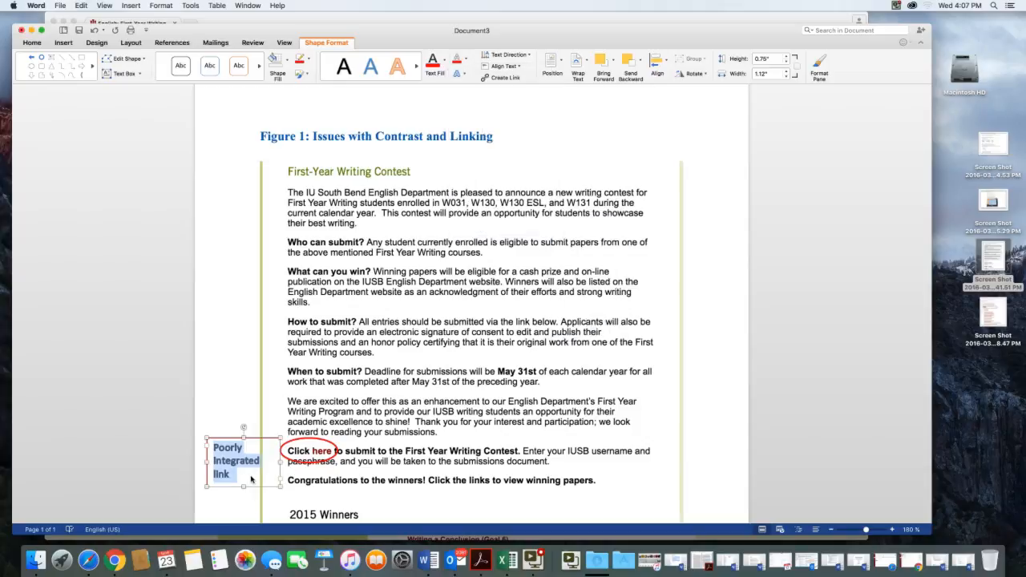
- Change the outline color of the "Poorly Integrated link" lettering to standard red and deselect the text box
{"action": "left_click", "coordinate": [262, 479]}
{"action": "left_click_drag", "start_coordinate": [231, 474], "coordinate": [213, 445]}
{"action": "left_click", "coordinate": [465, 60]}
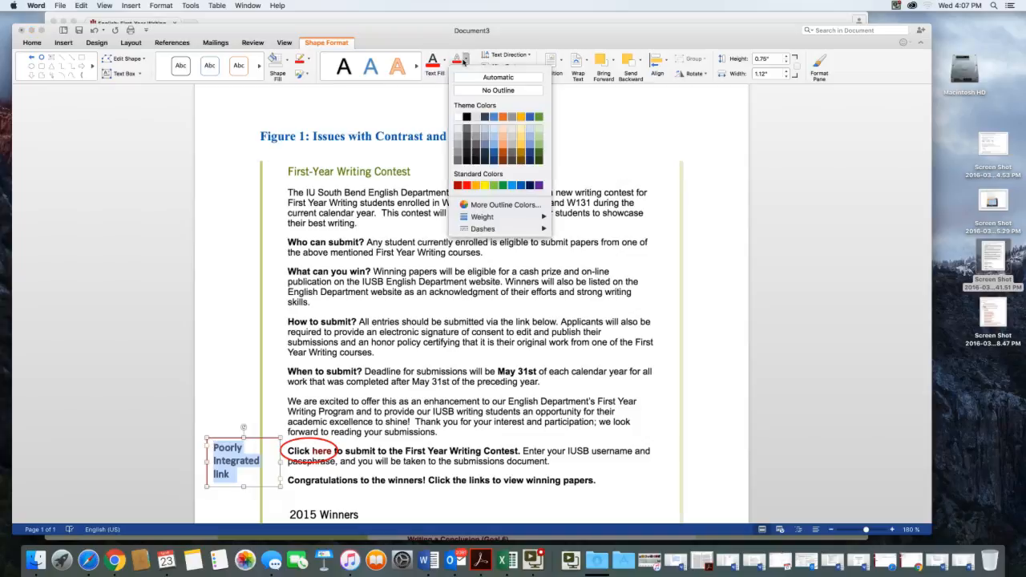
{"action": "left_click", "coordinate": [465, 185]}
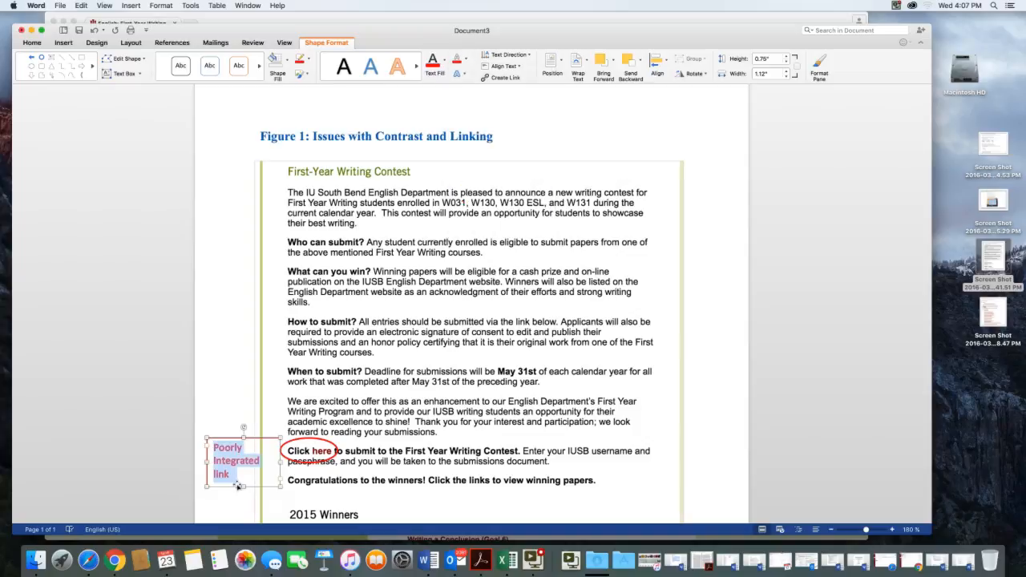
{"action": "left_click", "coordinate": [248, 479]}
{"action": "mouse_move", "coordinate": [268, 479]}
{"action": "left_mouse_down"}
{"action": "mouse_move", "coordinate": [257, 473]}
{"action": "mouse_move", "coordinate": [270, 478]}
{"action": "left_mouse_up"}
{"action": "left_click", "coordinate": [287, 473]}
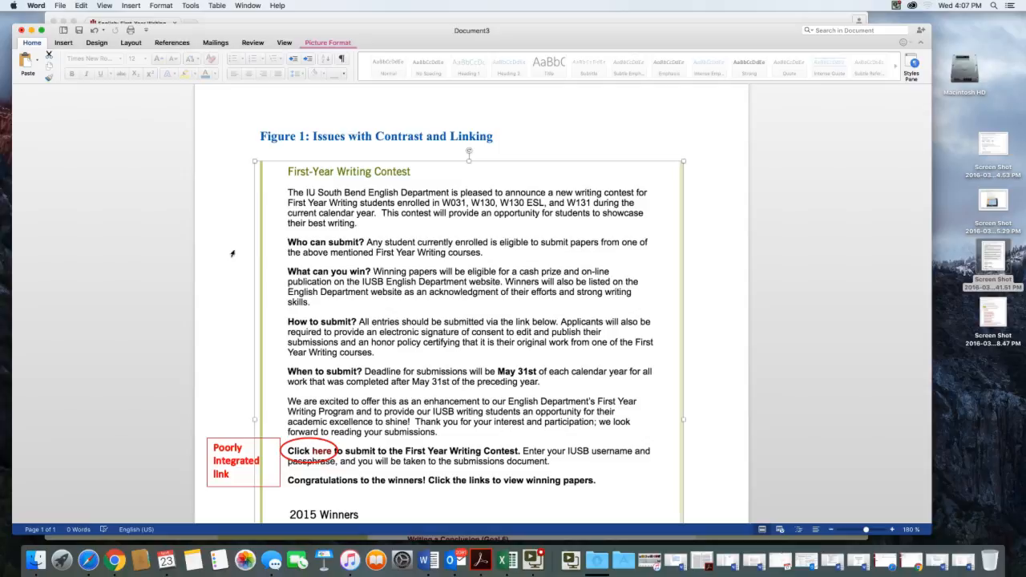
- Draw a right block arrow about 0.63" wide and 0.13" high pointing at "Who can submit?" and fill it with standard red
{"action": "left_click", "coordinate": [62, 43]}
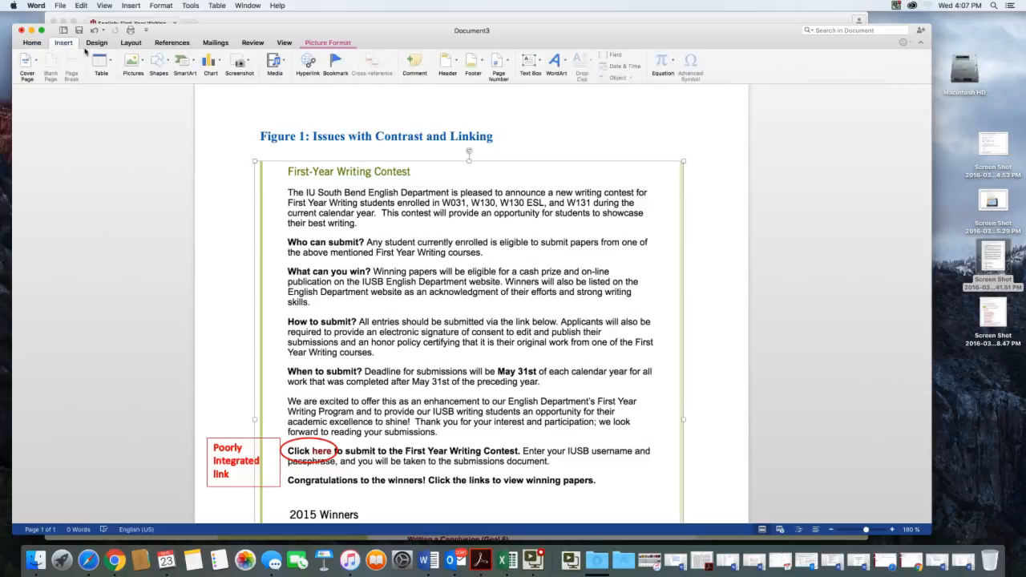
{"action": "left_click", "coordinate": [163, 65]}
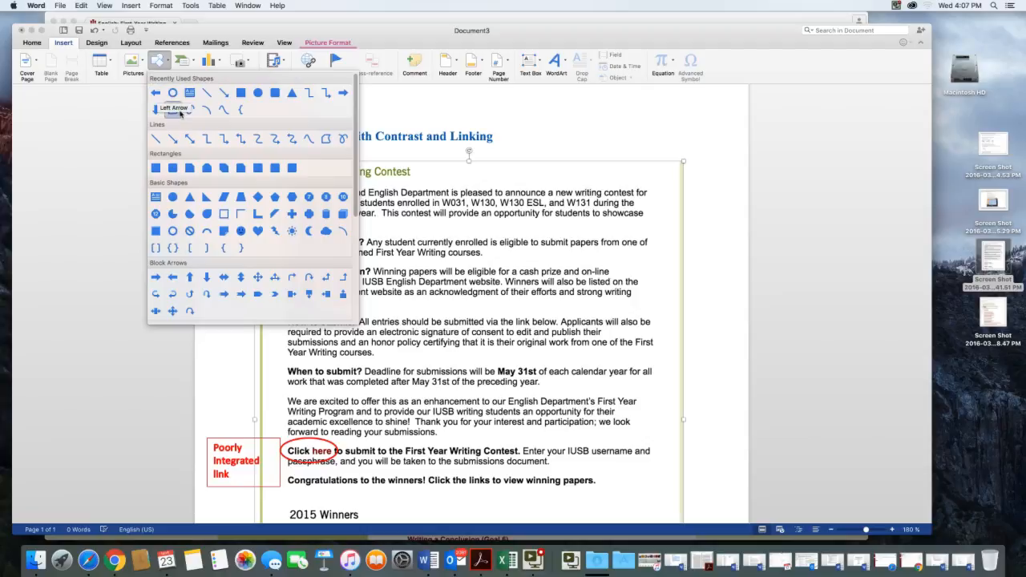
{"action": "left_click", "coordinate": [343, 94]}
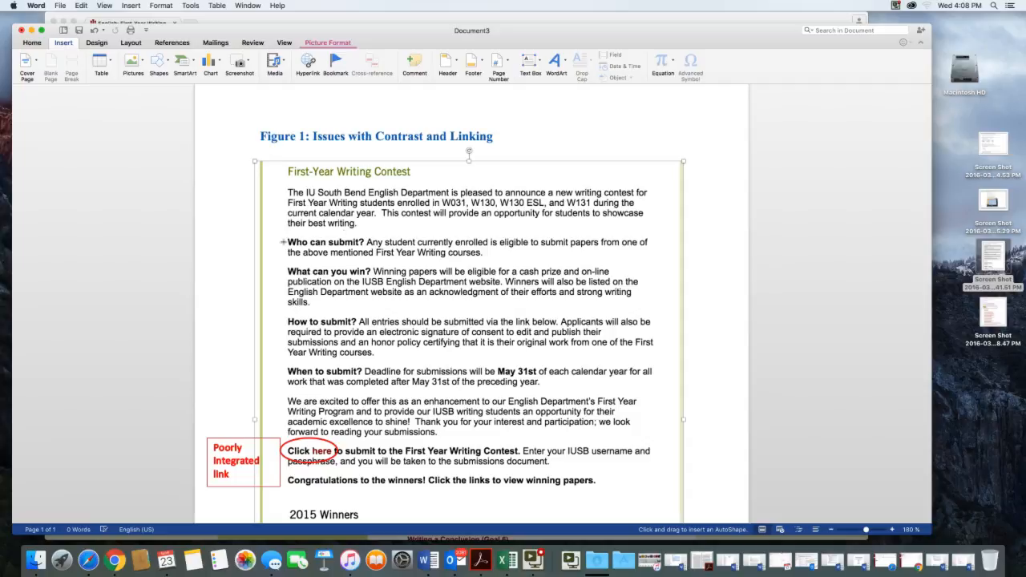
{"action": "left_click_drag", "start_coordinate": [239, 242], "coordinate": [265, 238]}
{"action": "left_click", "coordinate": [267, 247]}
{"action": "left_click", "coordinate": [267, 235]}
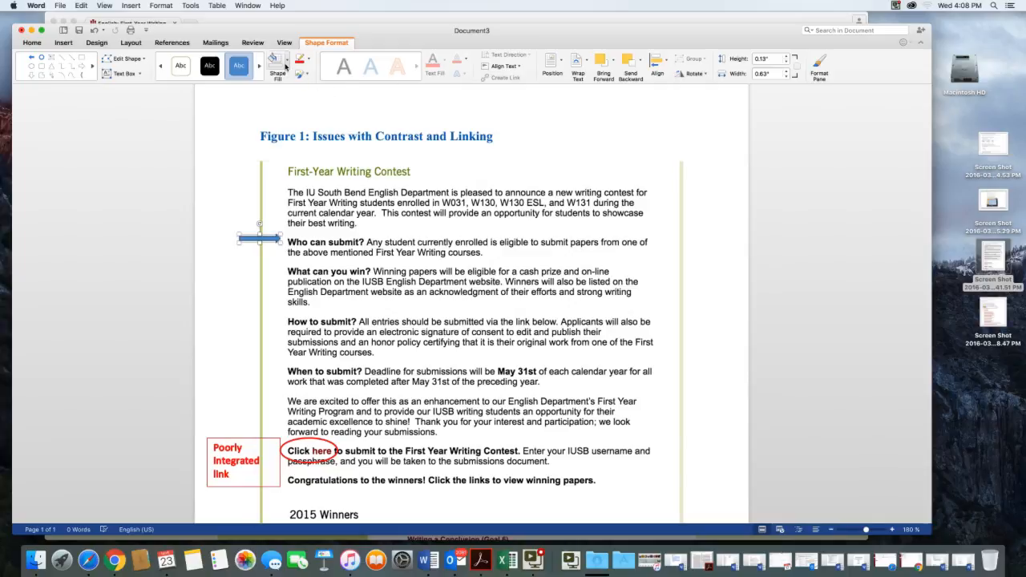
{"action": "left_click", "coordinate": [286, 64]}
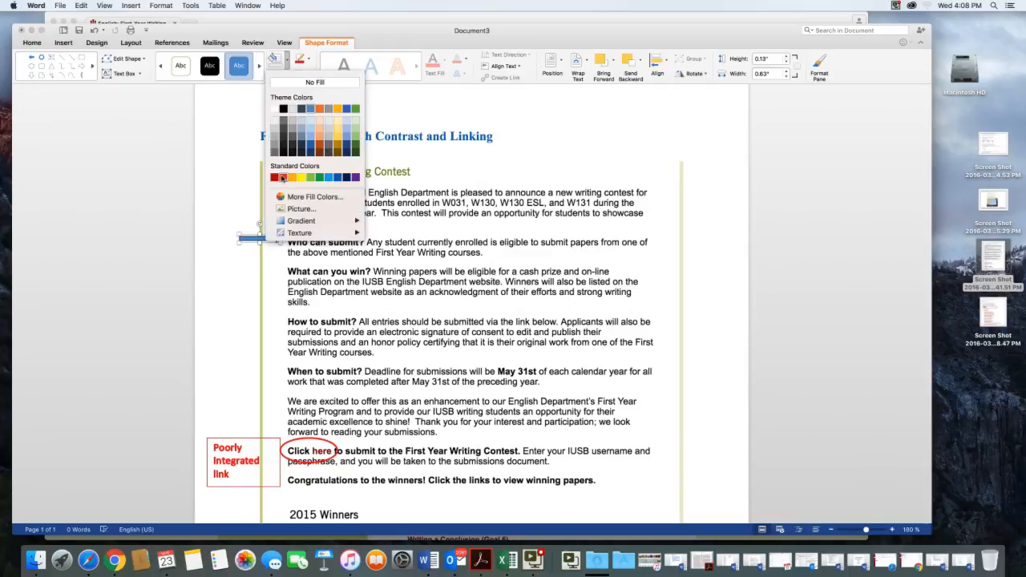
{"action": "left_click", "coordinate": [283, 176]}
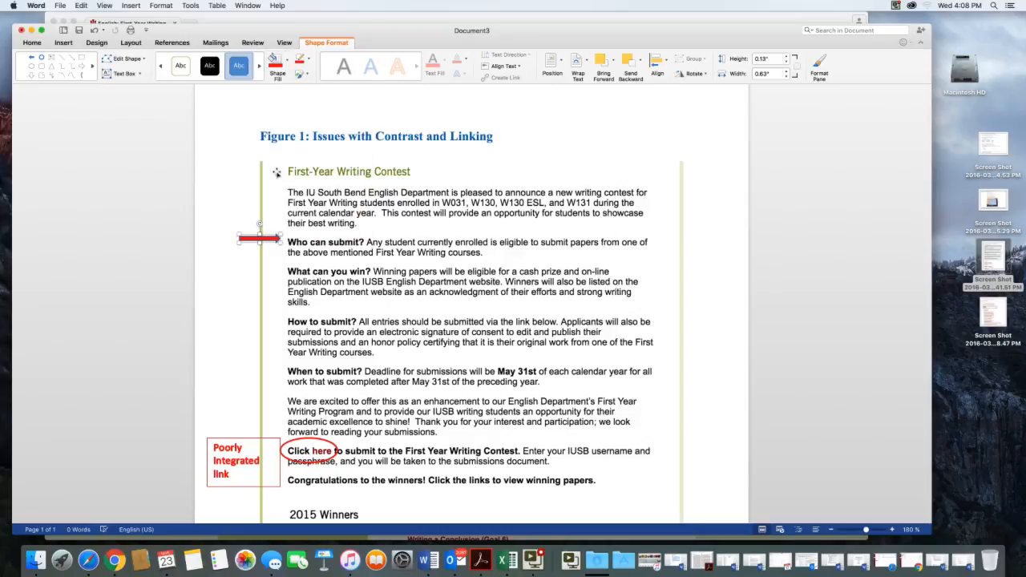
{"action": "left_click", "coordinate": [309, 60]}
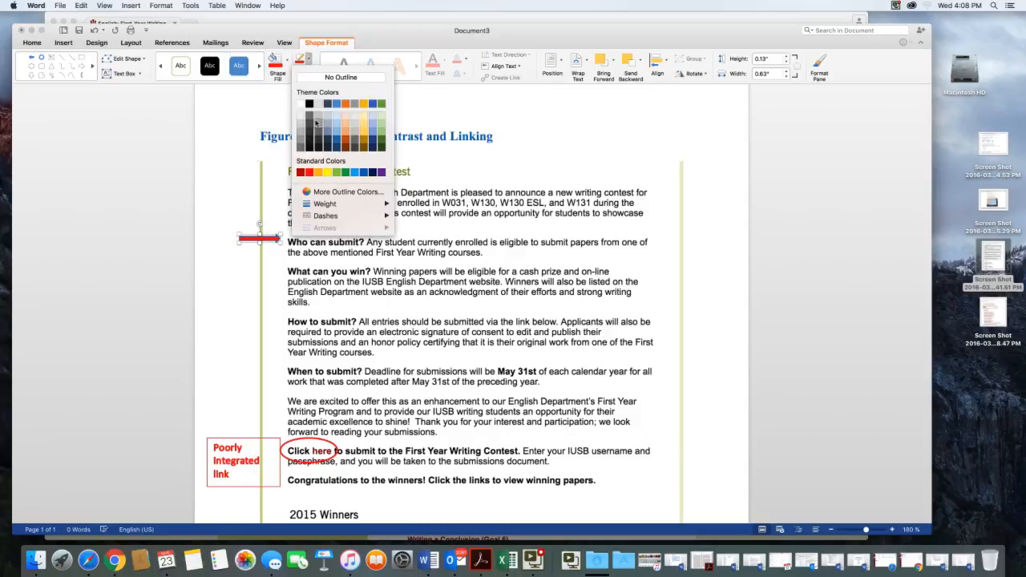
{"action": "mouse_move", "coordinate": [340, 214]}
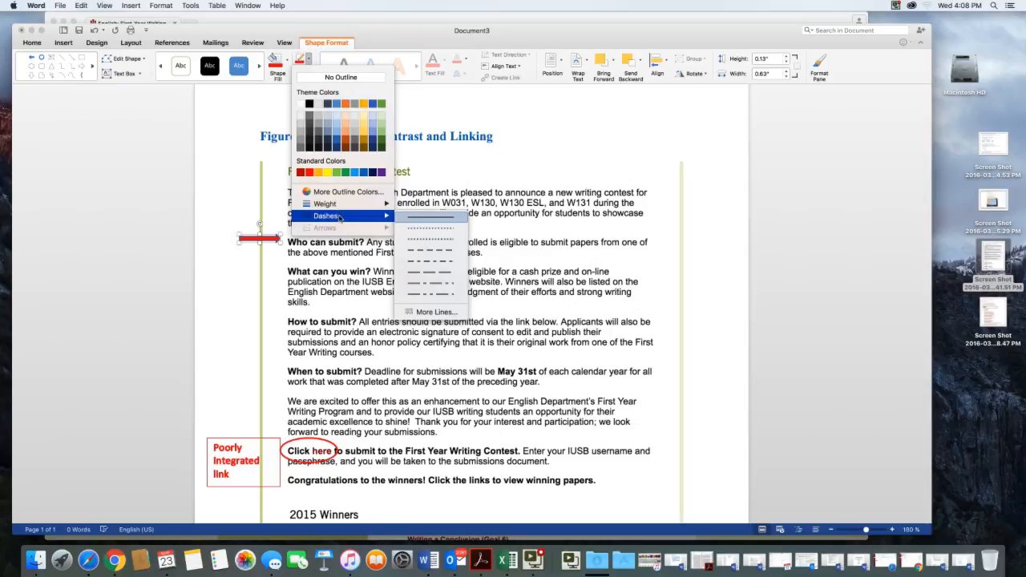
{"action": "left_click", "coordinate": [294, 440]}
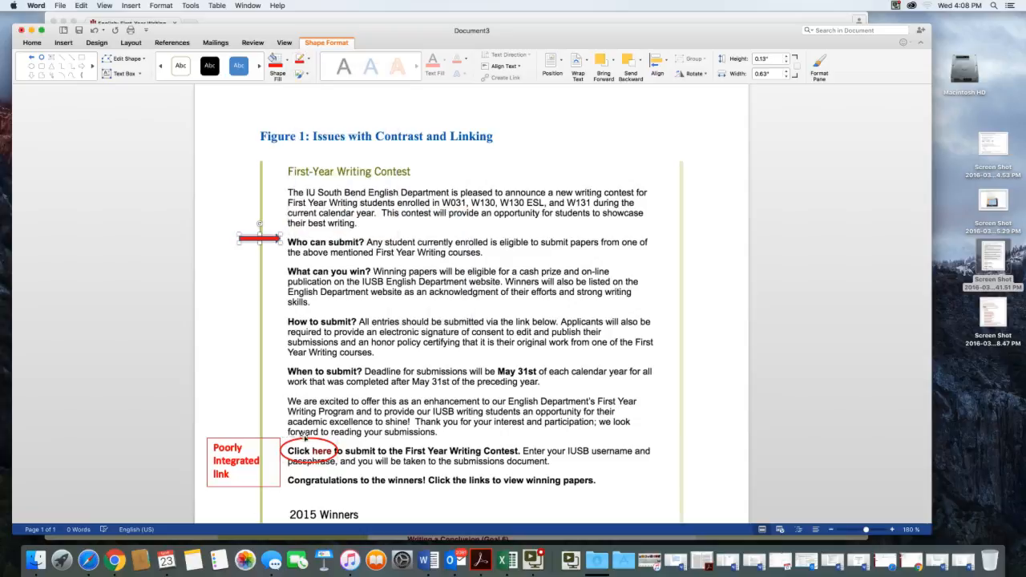
- Try a dashed outline on the red oval around "Click here" and return it to a solid line
{"action": "left_click", "coordinate": [313, 439]}
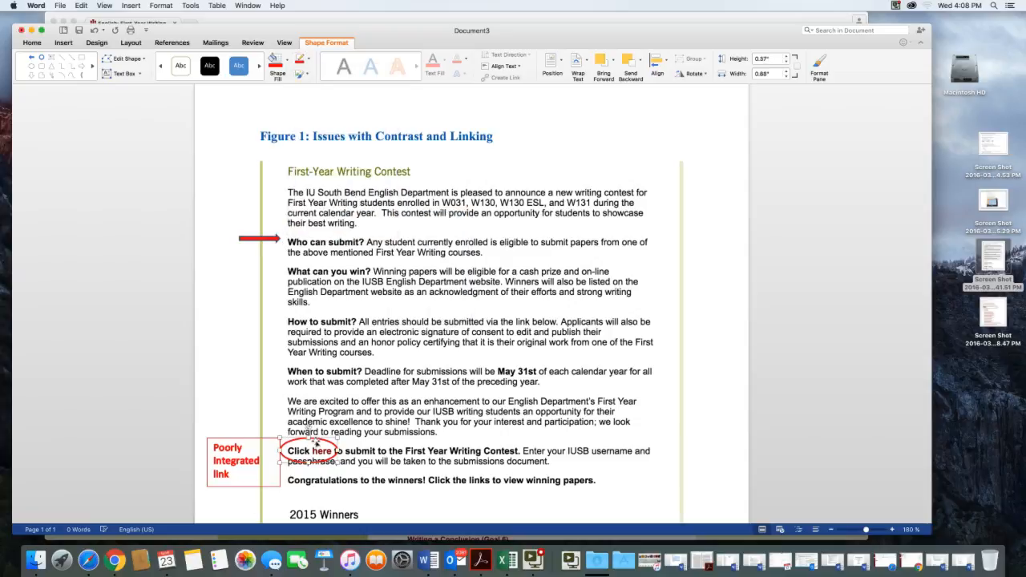
{"action": "left_click", "coordinate": [305, 58]}
{"action": "mouse_move", "coordinate": [363, 214]}
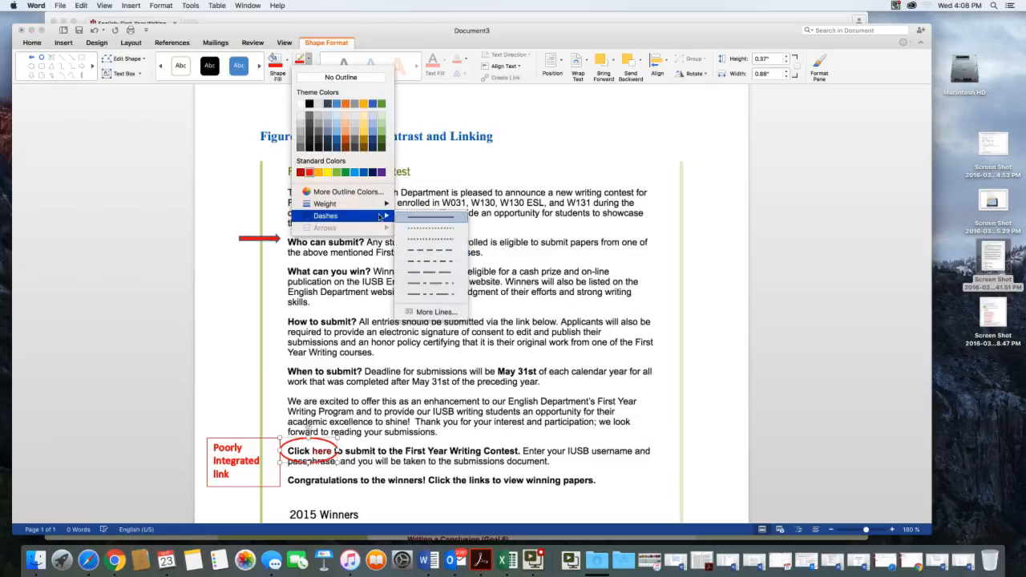
{"action": "left_click", "coordinate": [415, 239]}
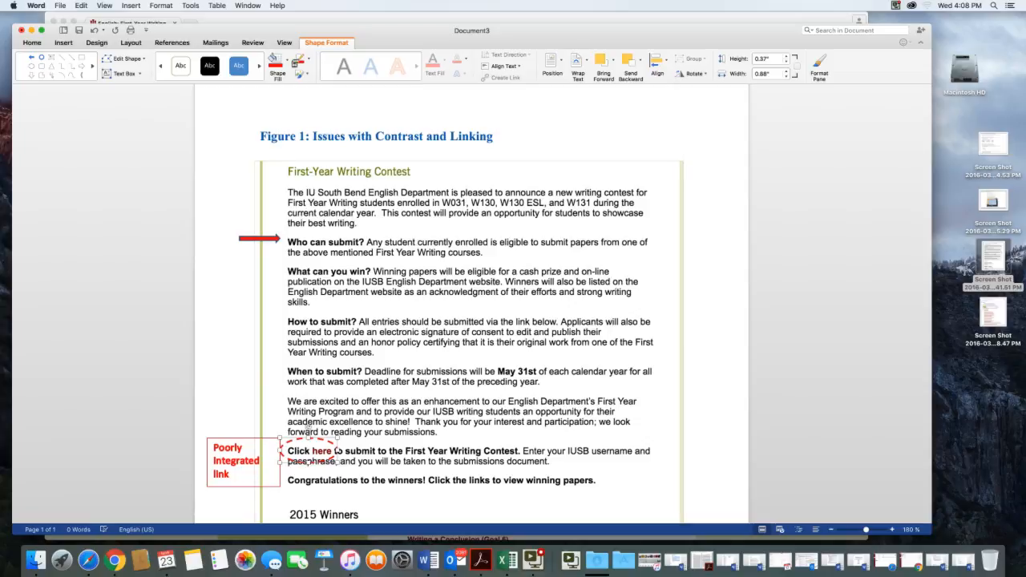
{"action": "left_click", "coordinate": [308, 61]}
{"action": "mouse_move", "coordinate": [366, 216]}
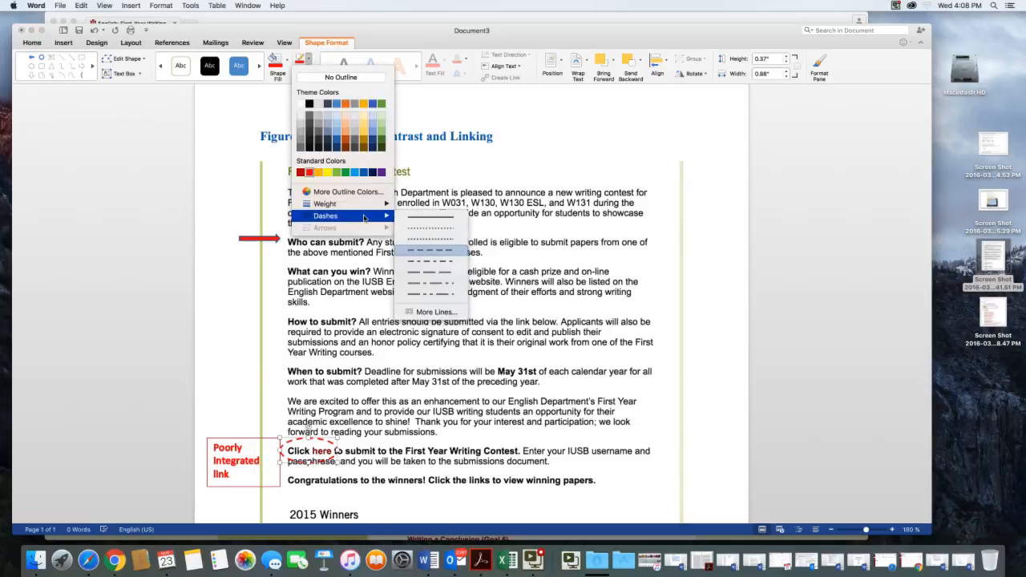
{"action": "left_click", "coordinate": [401, 216]}
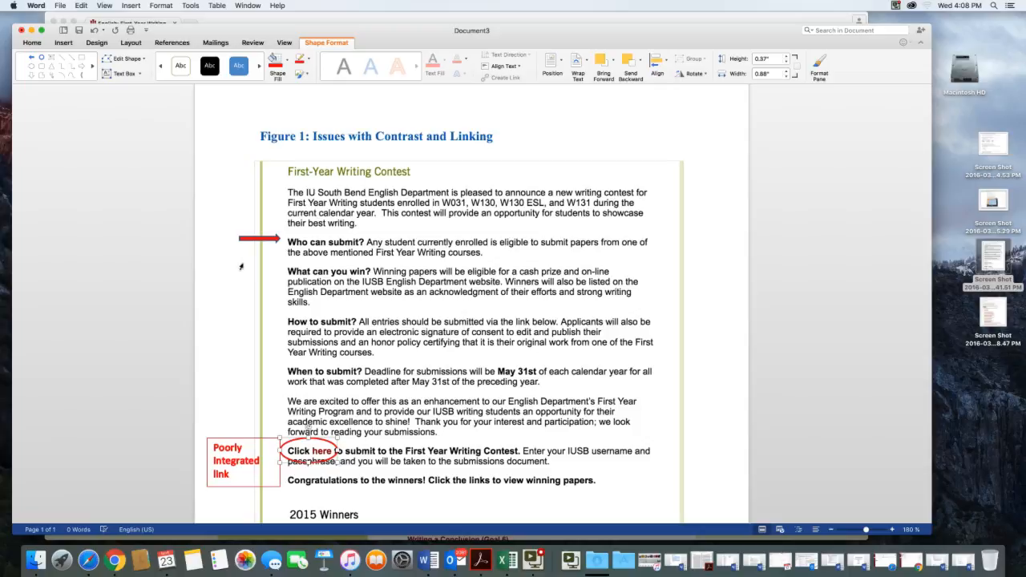
- Select the web page screenshot and review its annotations from the Figure 1 caption down to the image's lower edge
{"action": "left_click", "coordinate": [285, 240]}
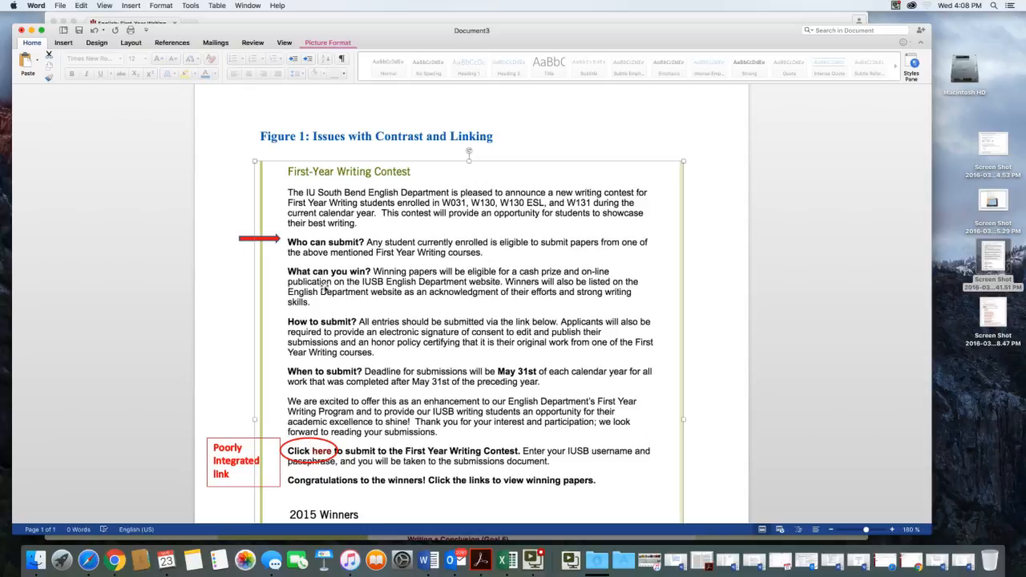
{"action": "scroll", "coordinate": [332, 276], "scroll_direction": "down", "scroll_amount": 1}
{"action": "scroll", "coordinate": [332, 275], "scroll_direction": "down", "scroll_amount": 3}
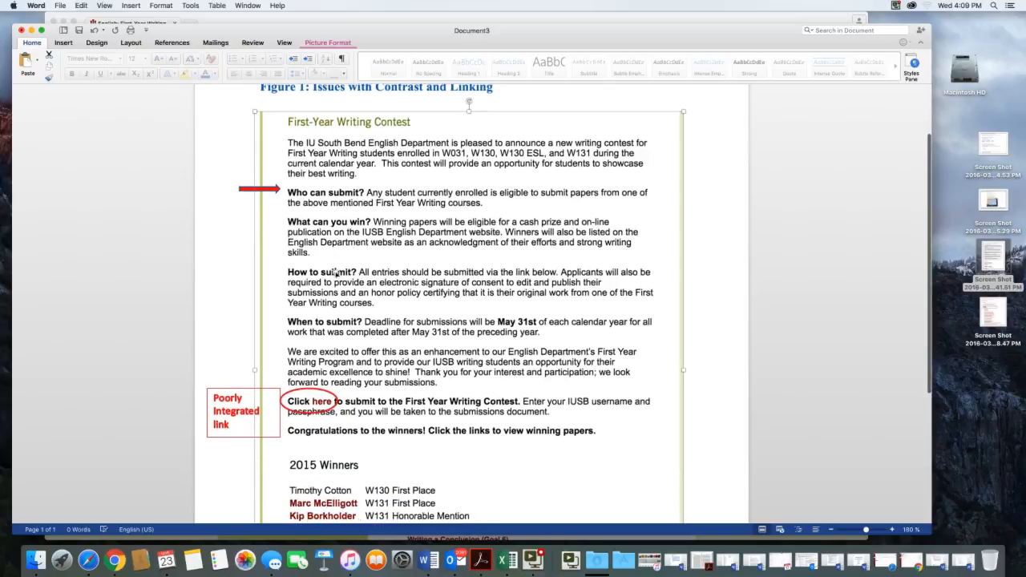
{"action": "scroll", "coordinate": [335, 273], "scroll_direction": "down", "scroll_amount": 5}
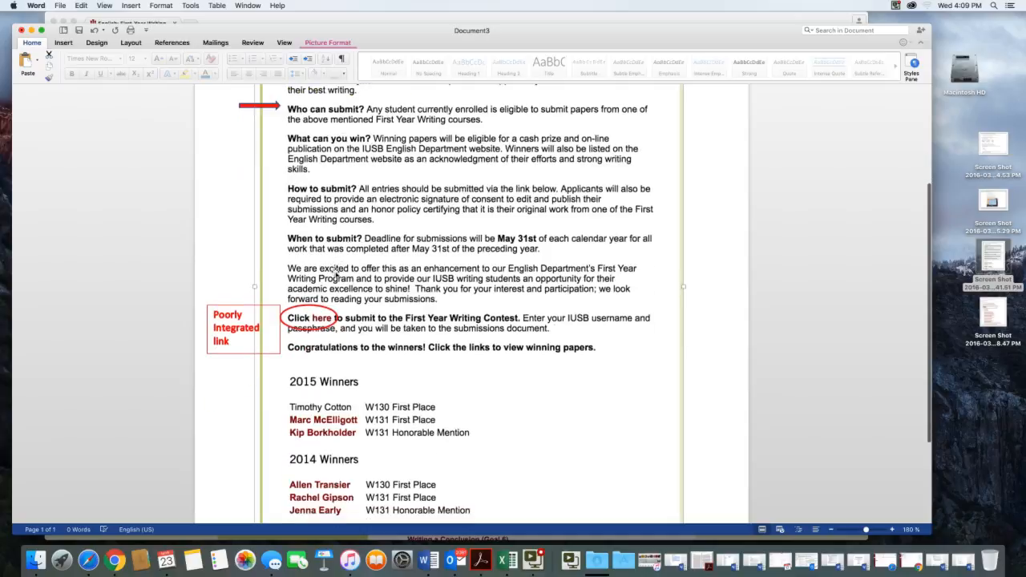
{"action": "scroll", "coordinate": [336, 273], "scroll_direction": "up", "scroll_amount": 3}
{"action": "scroll", "coordinate": [322, 322], "scroll_direction": "down", "scroll_amount": 7}
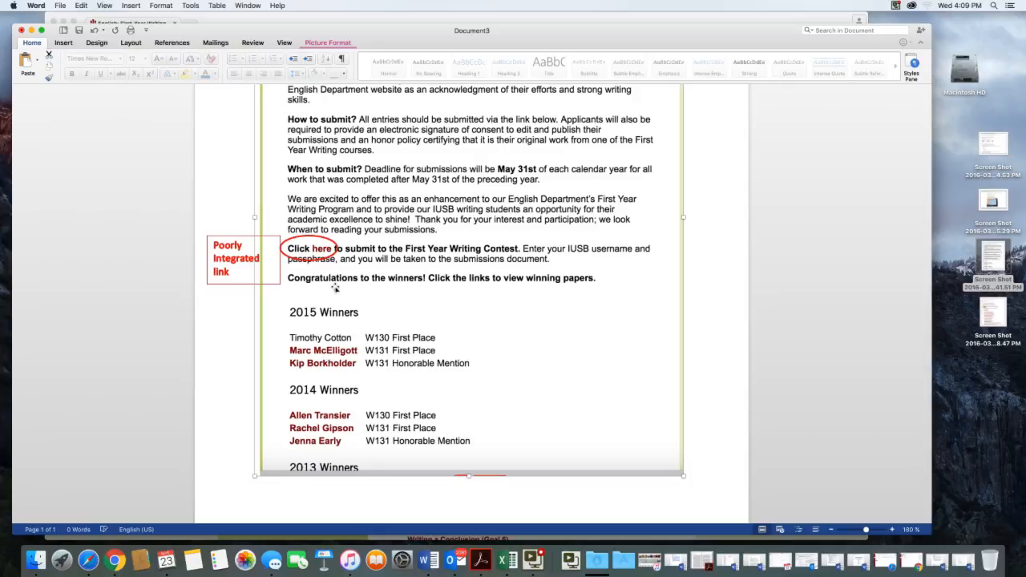
{"action": "scroll", "coordinate": [336, 288], "scroll_direction": "up", "scroll_amount": 10}
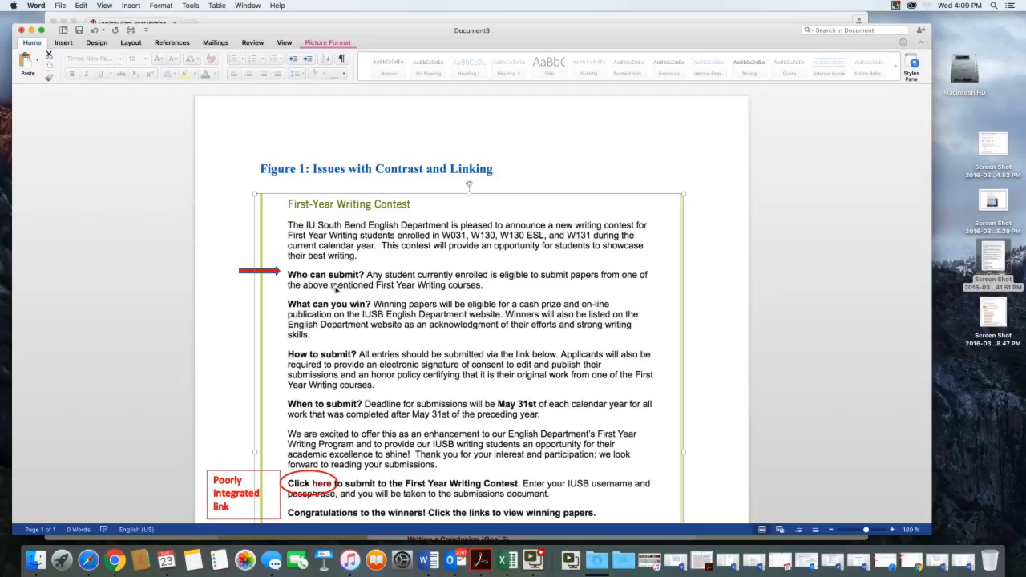
{"action": "left_click", "coordinate": [533, 559]}
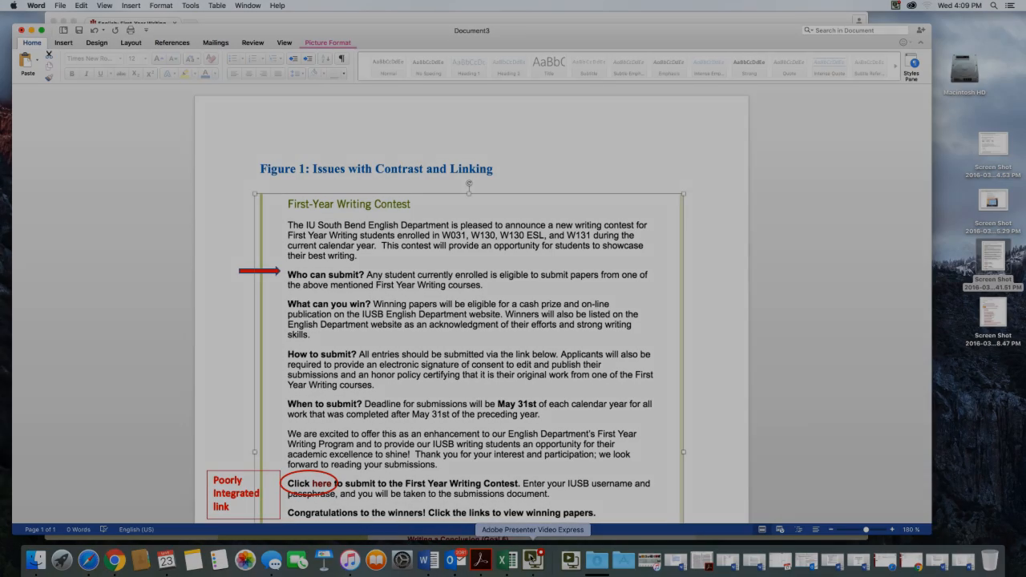